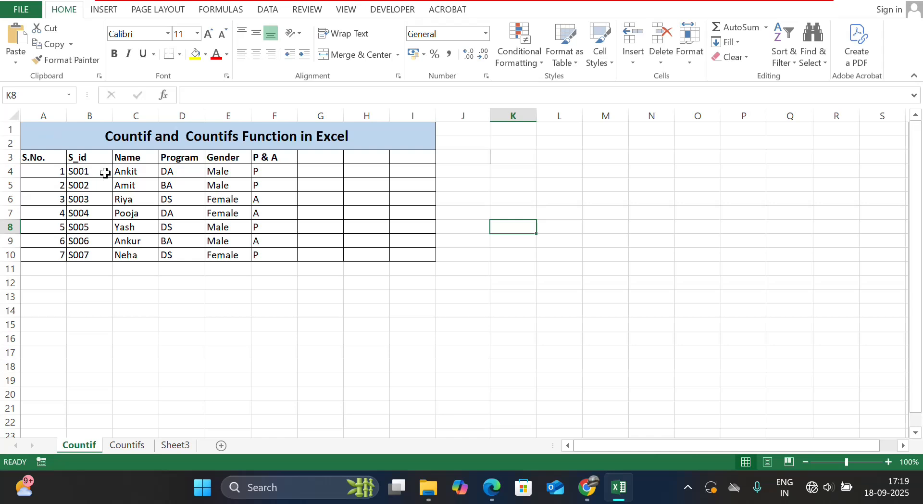
click(89, 158)
click(120, 159)
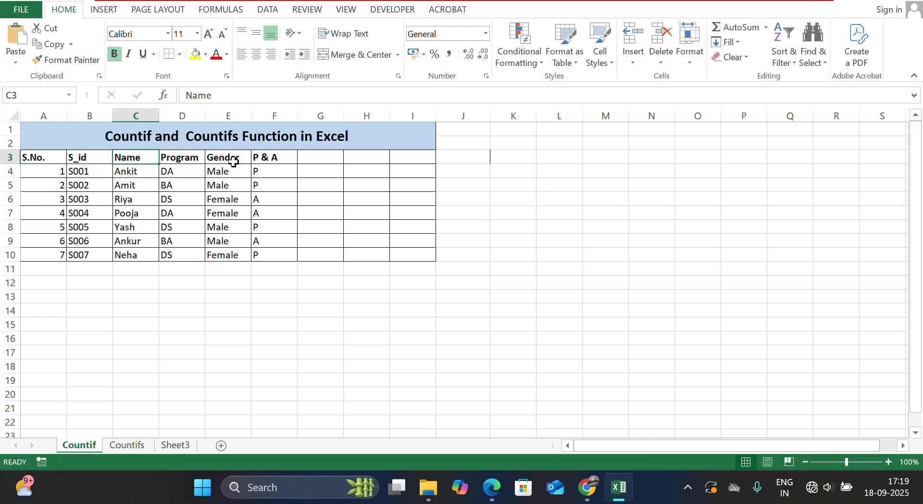
click(282, 172)
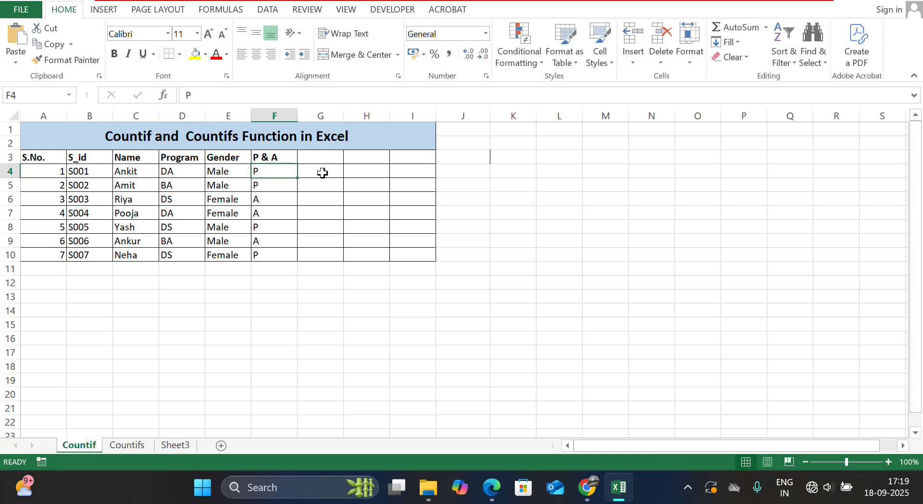
Enter the column heading "Countif" in cell G3.
click(329, 158)
text(Couni)
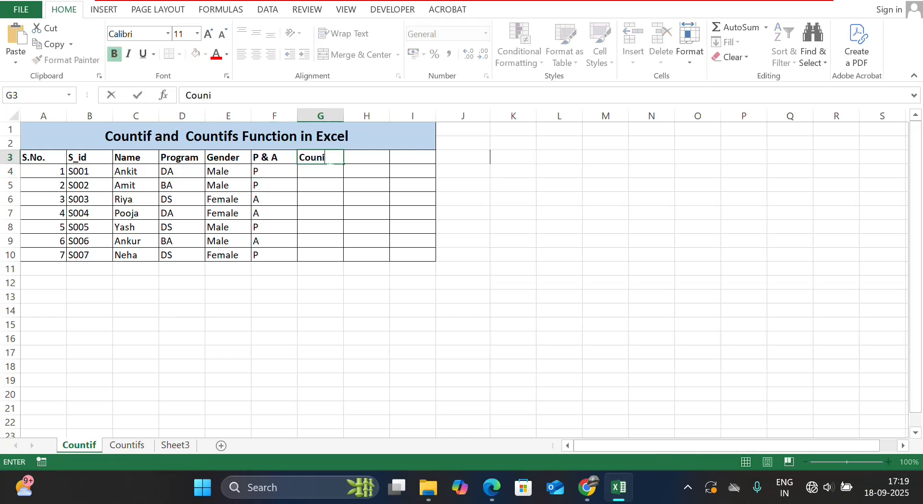
key(BackSpace)
text(tif)
key(Return)
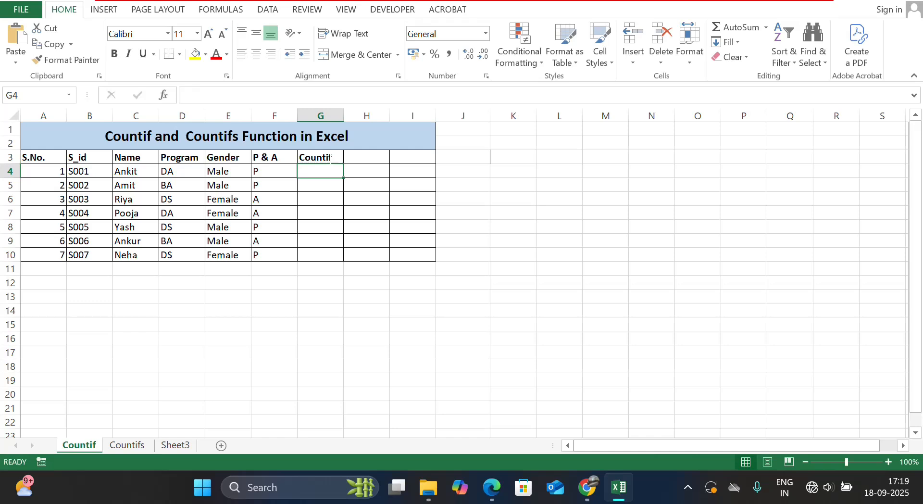
In G4, enter a COUNTIF formula that counts "DA" in the Program range D4:D10.
text(=coun)
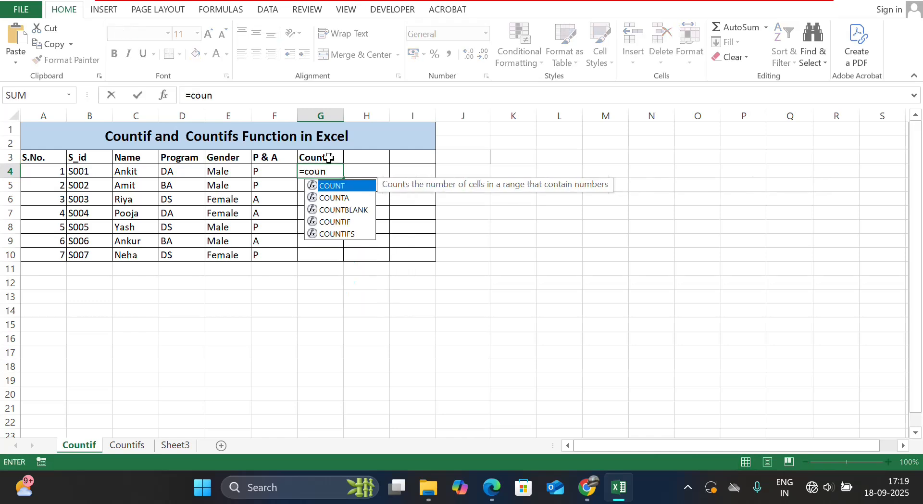
text(tif)
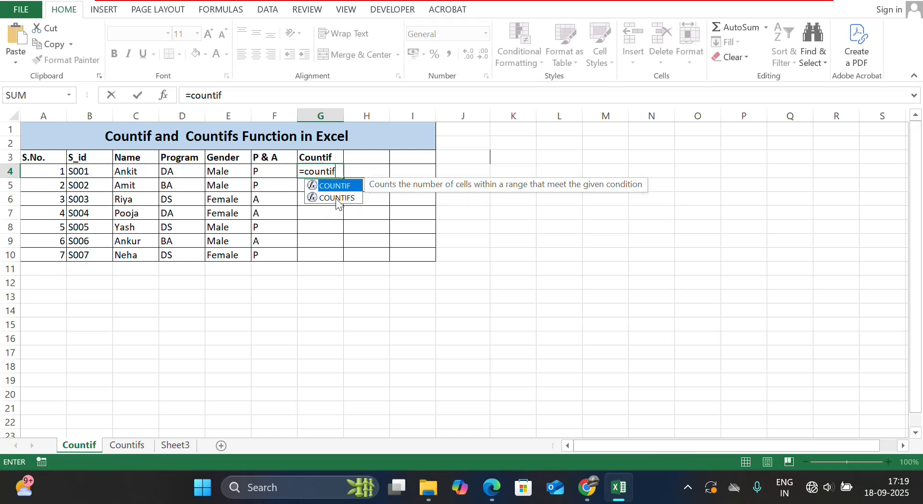
key(Tab)
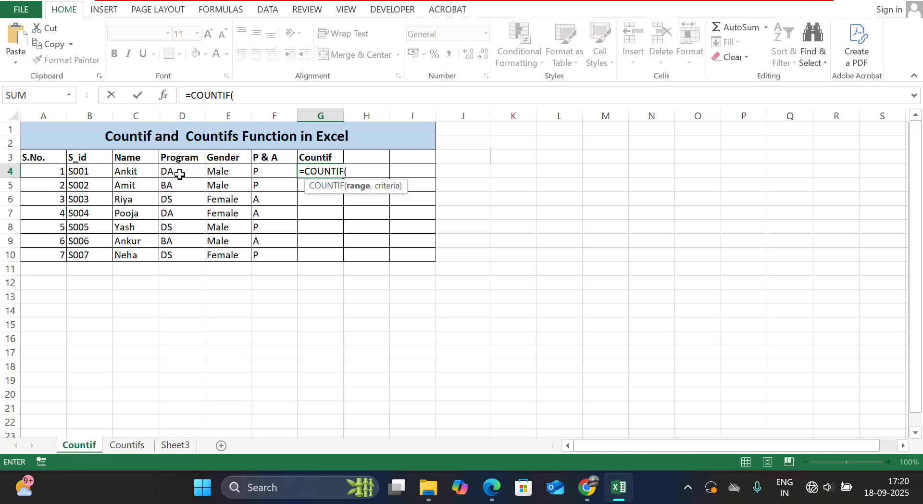
drag(181, 172, 180, 254)
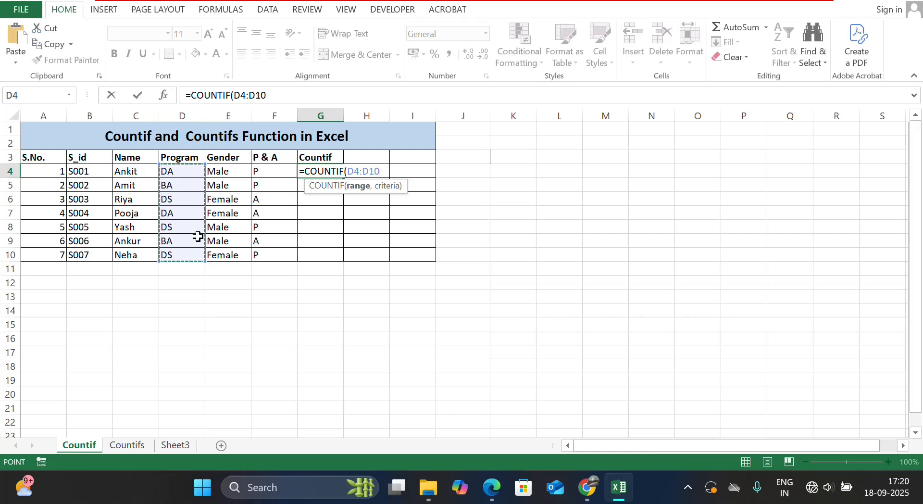
text(,)
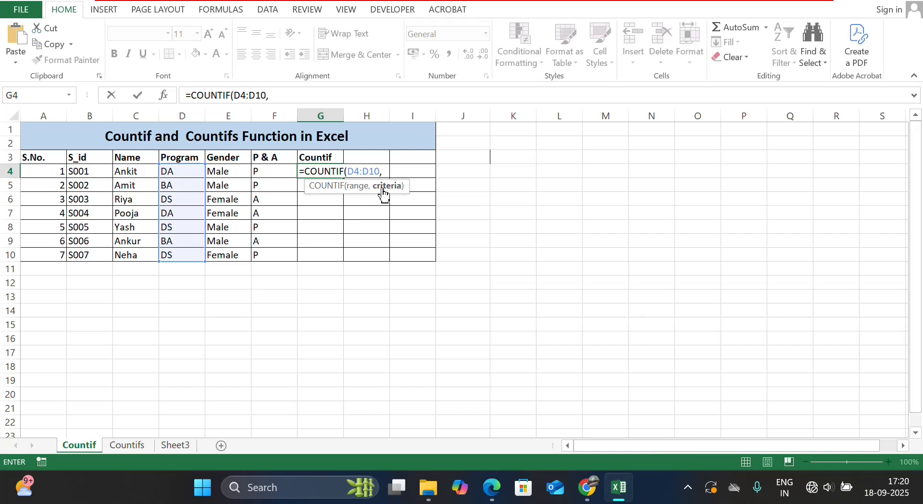
text("DA)
key(Return)
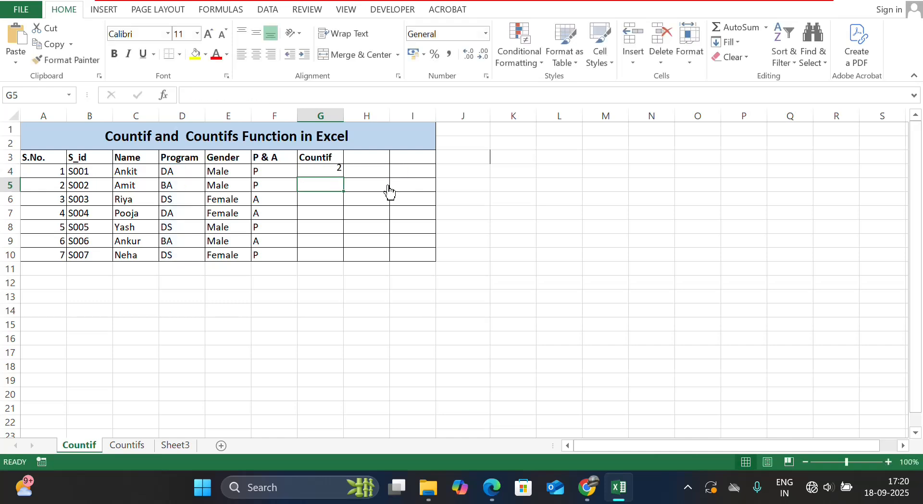
Check the G4 formula against the DA entries in the Program column and the listed students.
click(331, 171)
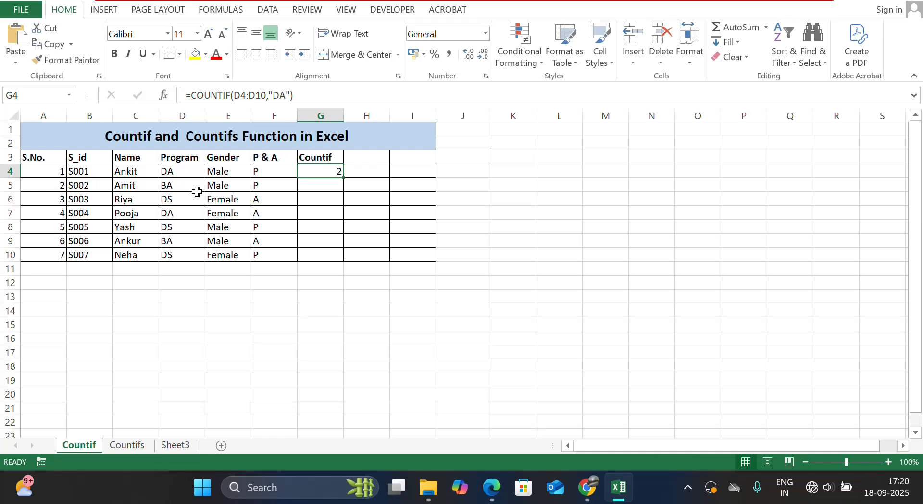
click(184, 174)
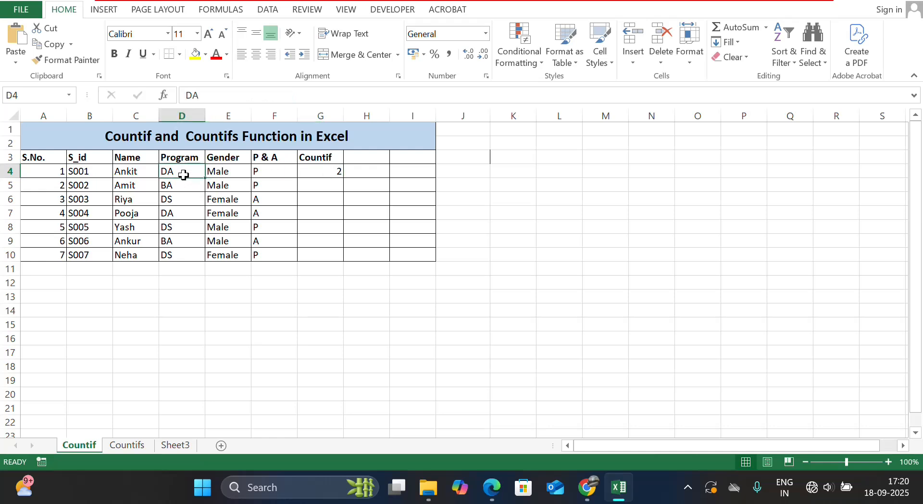
click(180, 215)
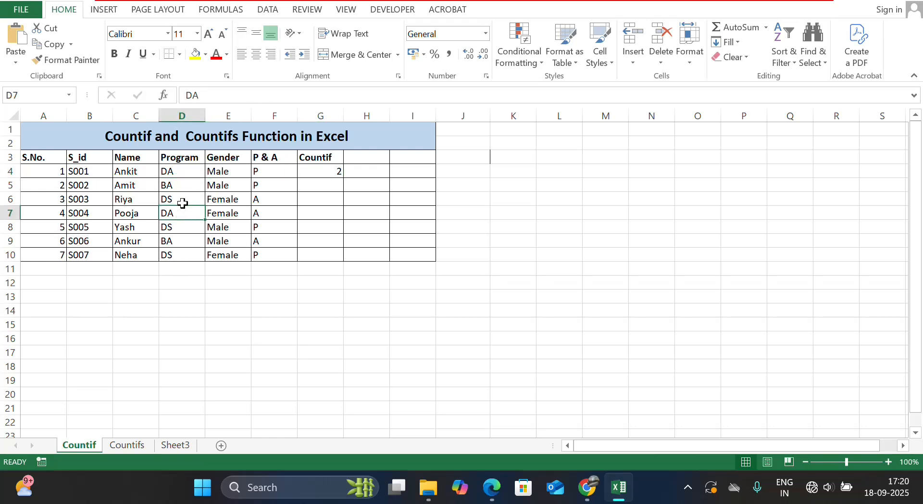
click(339, 170)
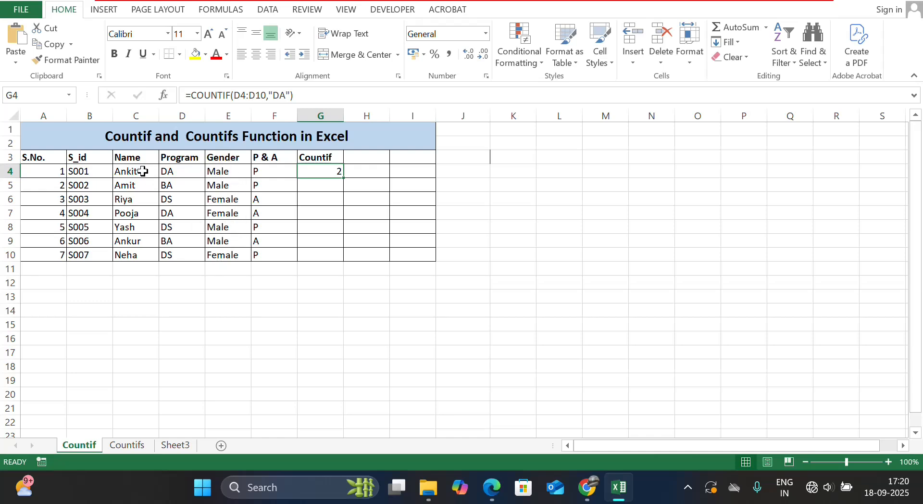
drag(143, 171, 140, 255)
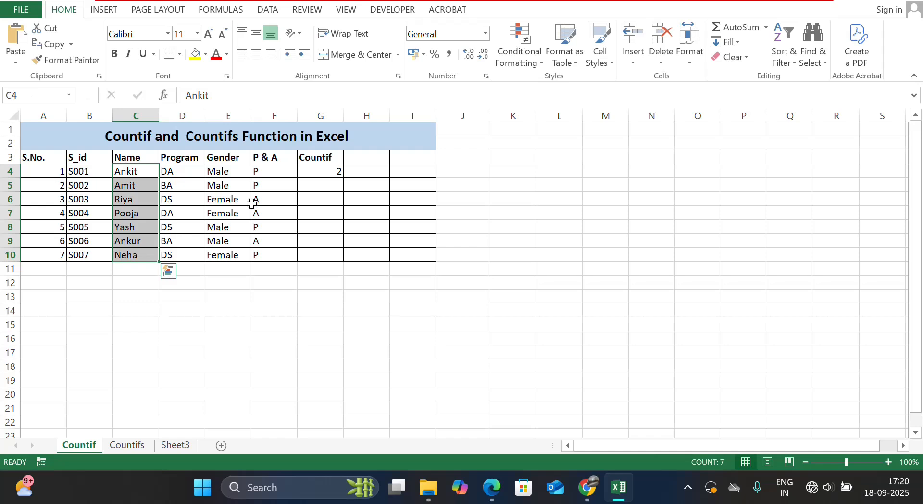
click(326, 174)
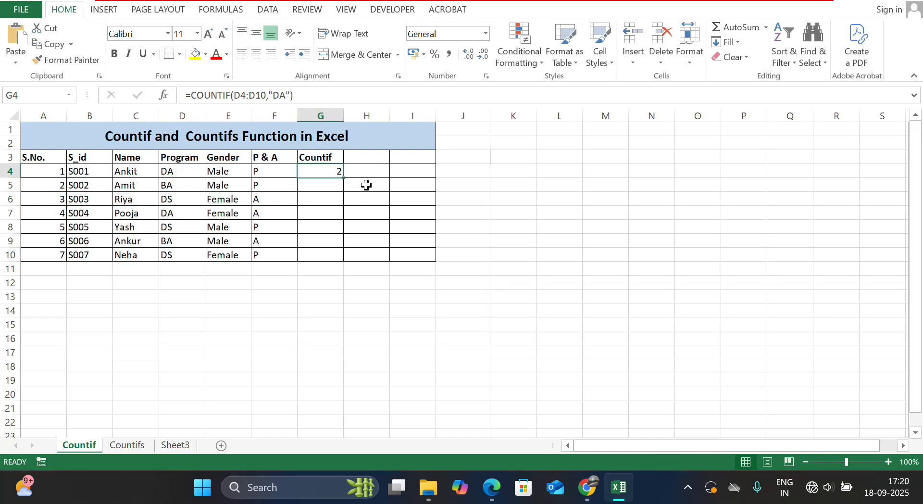
In G5, enter a COUNTIF formula that counts "Male" in the Gender range E4:E10.
click(320, 184)
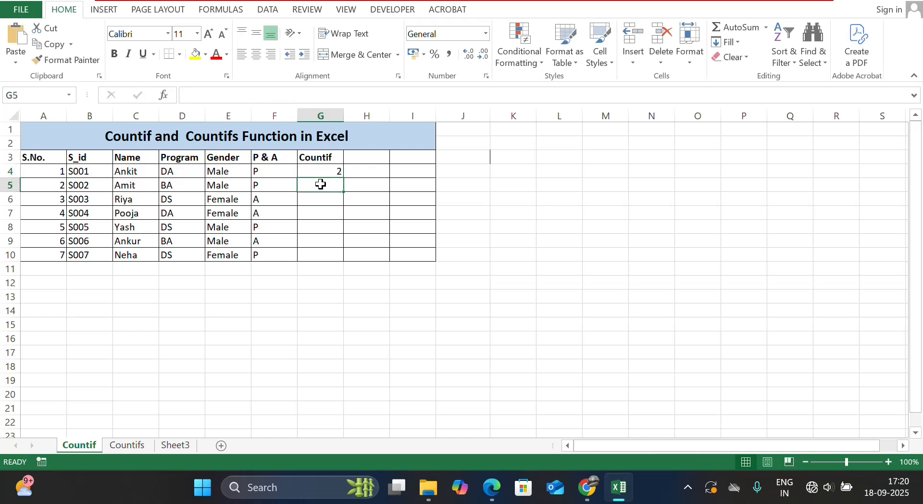
text(=coun)
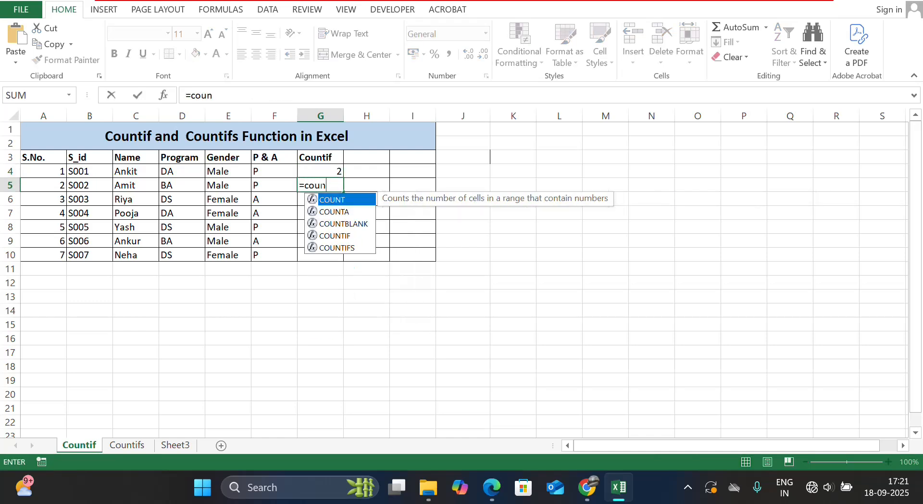
text(tif()
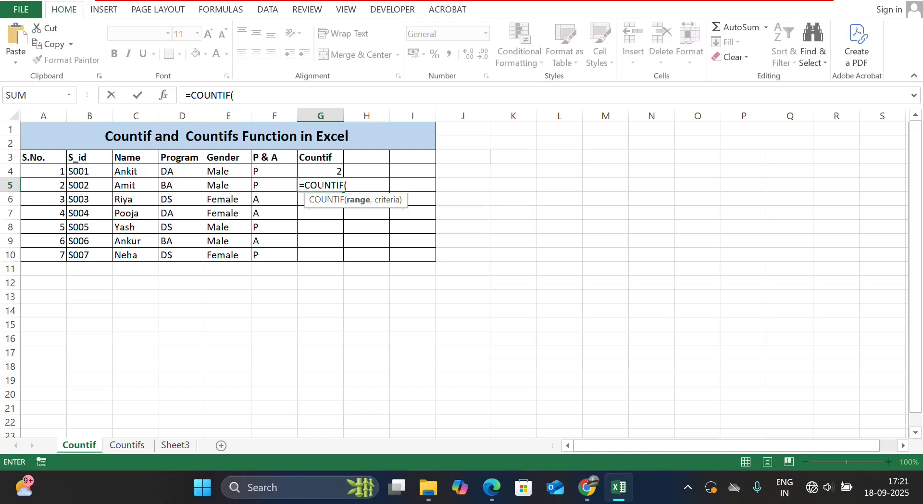
drag(224, 171, 226, 253)
text(,)
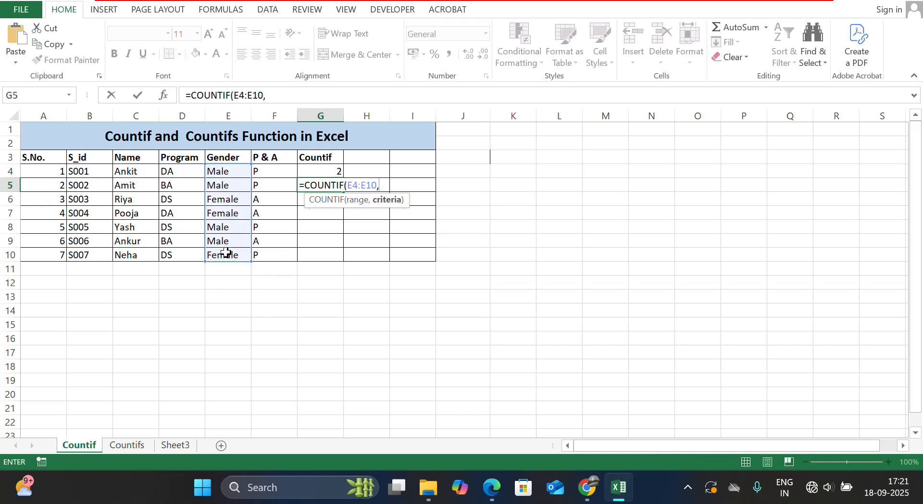
text("Male)
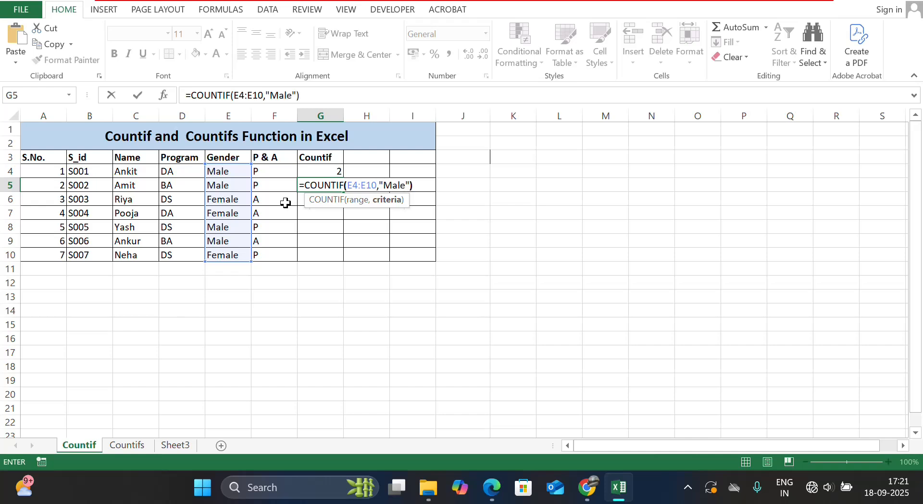
key(Return)
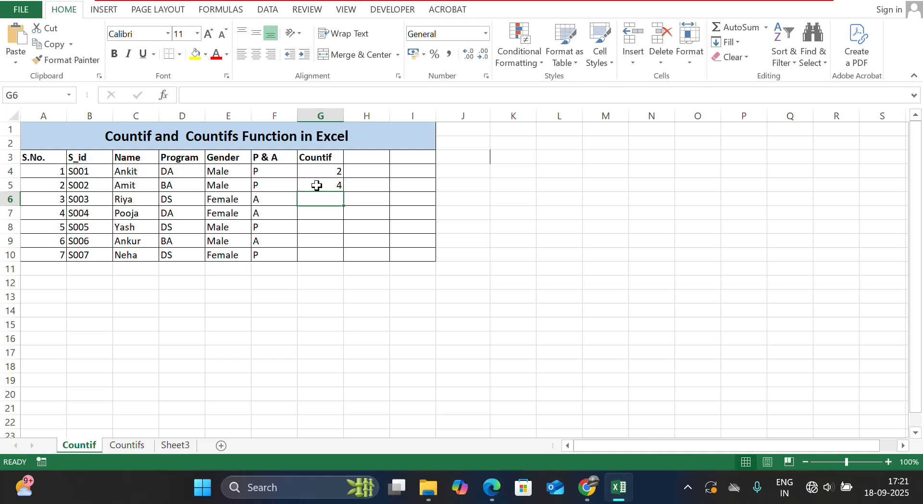
click(317, 185)
In G6, enter a COUNTIF formula that counts "Female" in the Gender range E4:E10.
click(329, 202)
text(=countif)
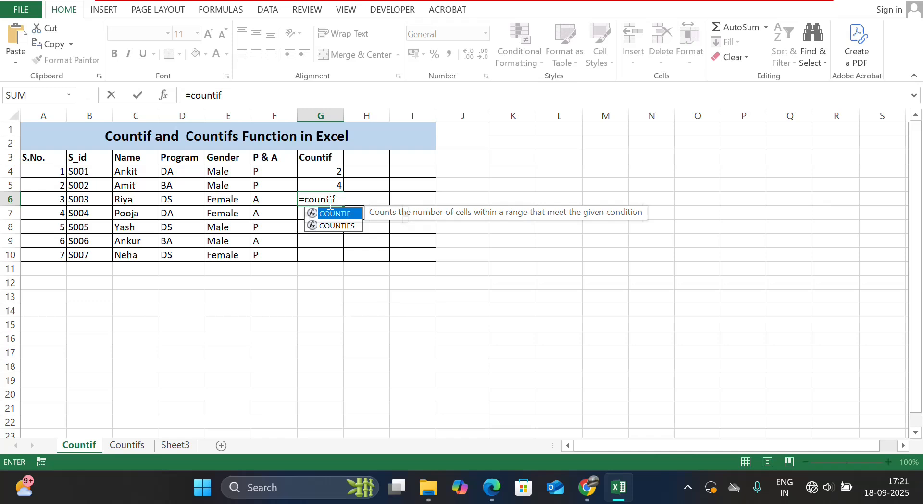
key(Tab)
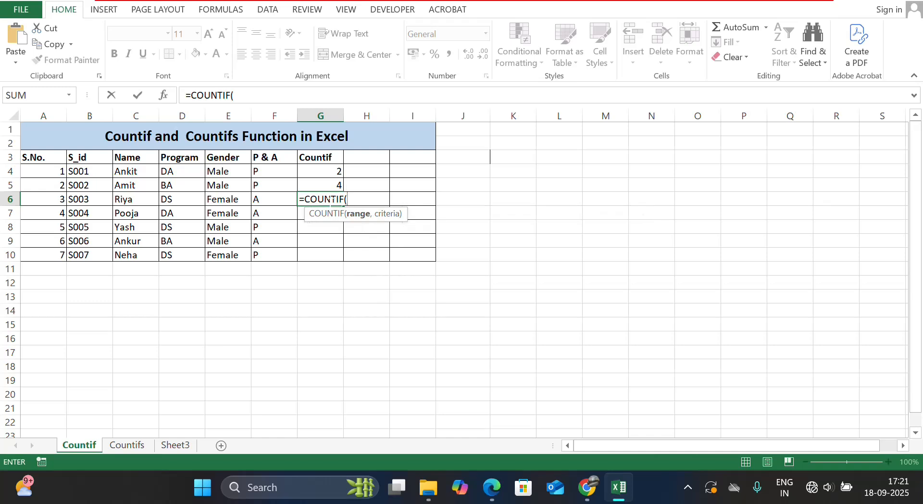
drag(224, 171, 228, 254)
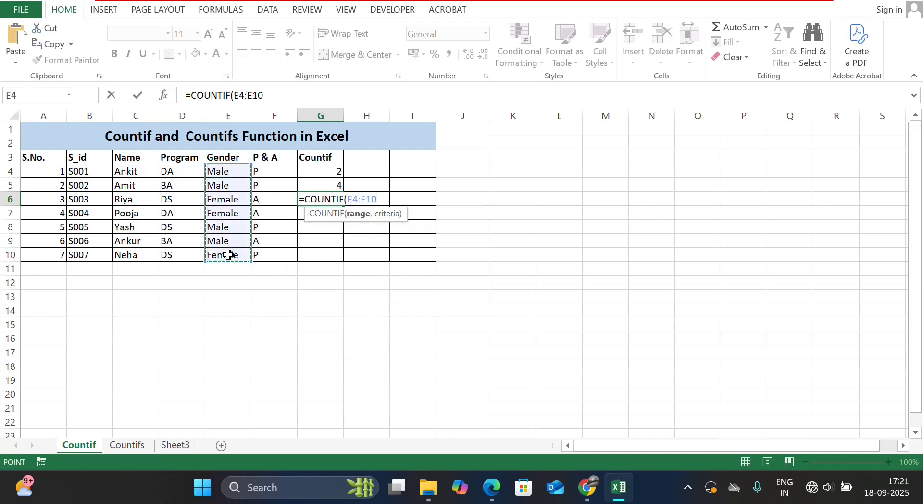
text(,"F)
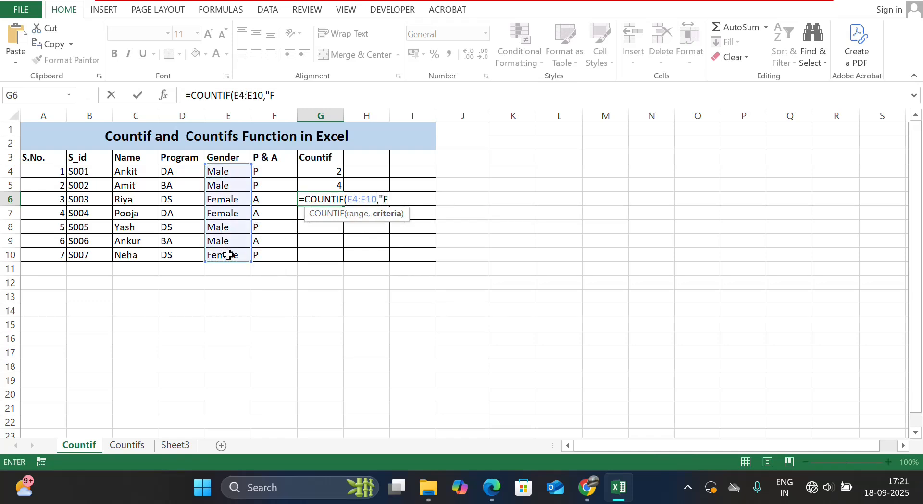
text(emale"))
key(Return)
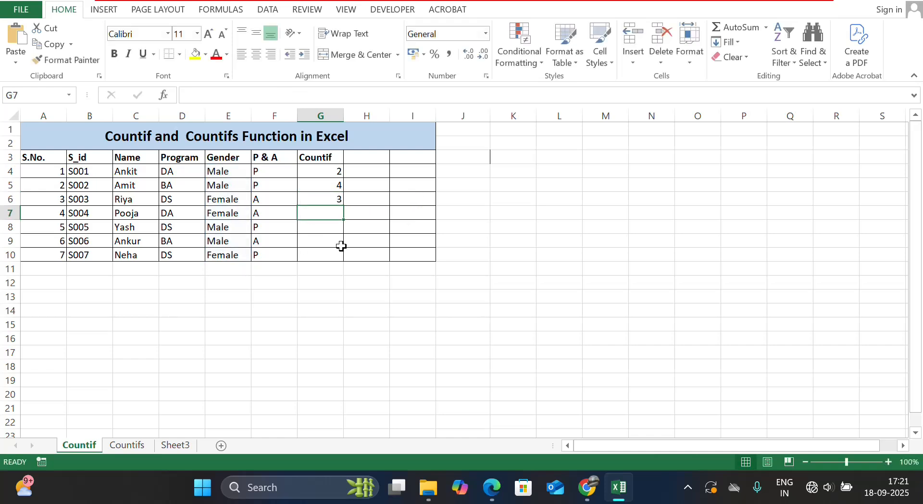
click(326, 196)
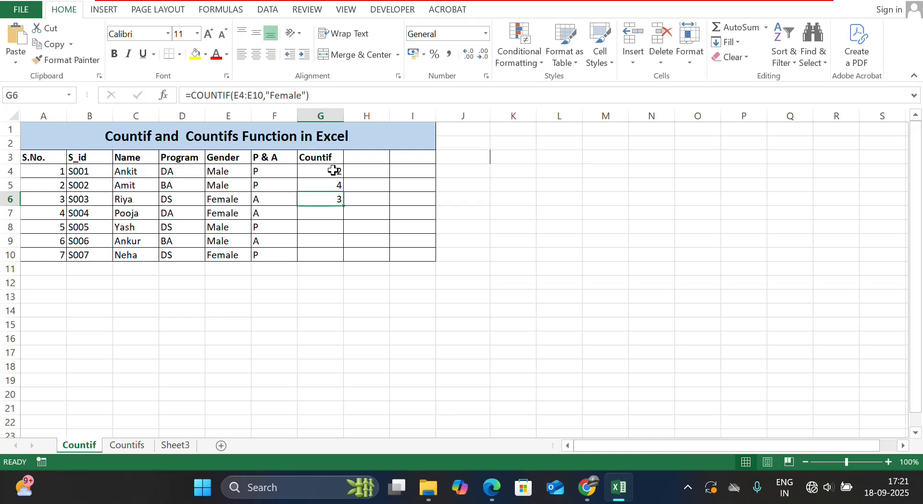
click(367, 156)
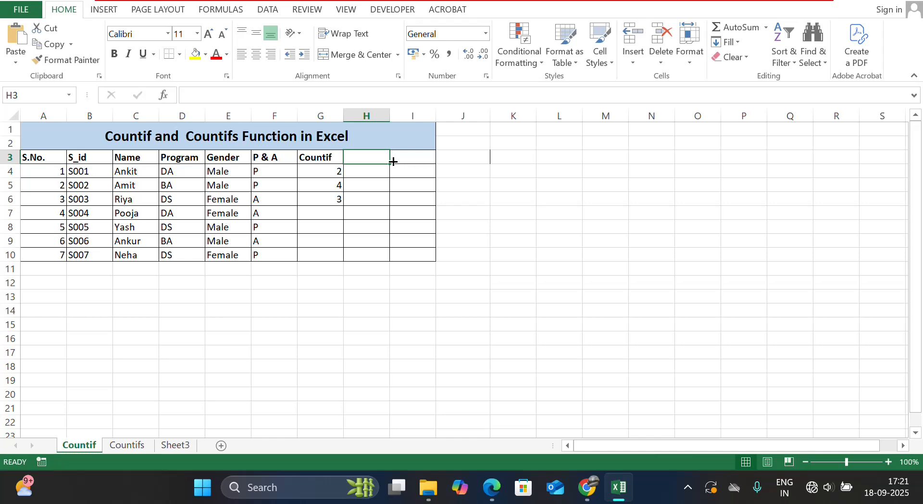
text(List)
key(Return)
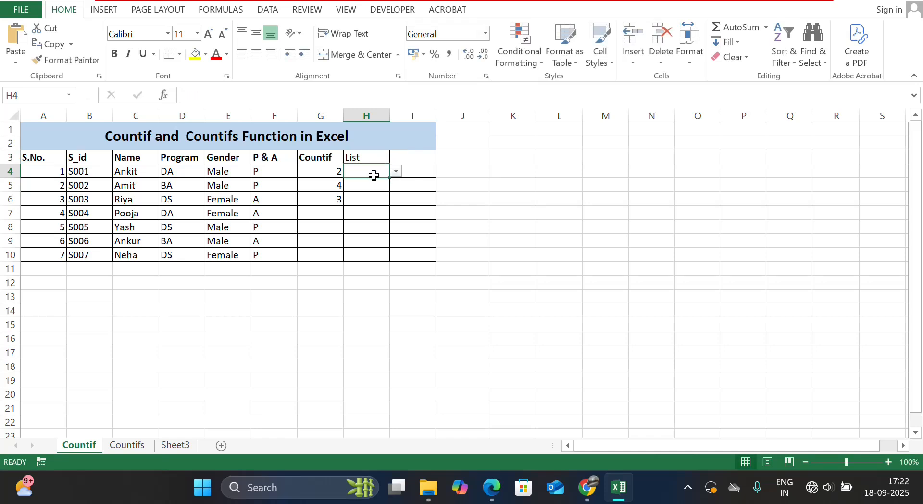
click(378, 157)
key(Delete)
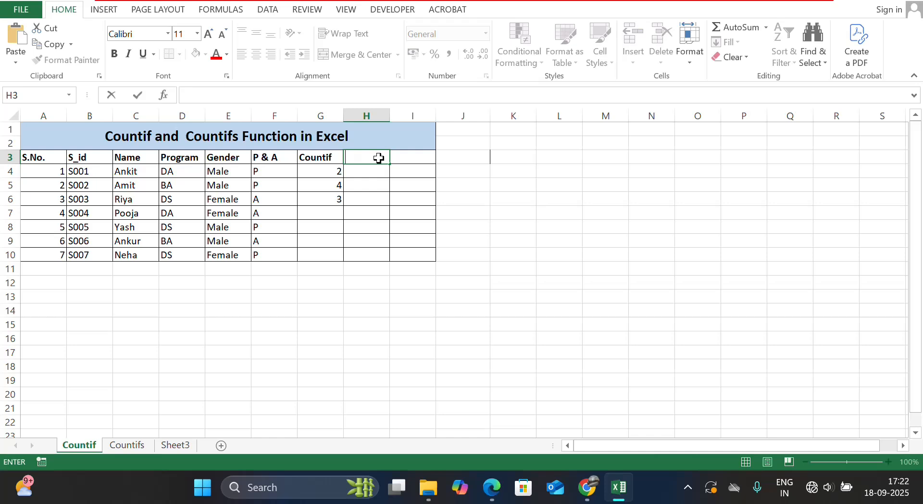
Enter the column heading "List" in cell I3.
click(403, 159)
text(List)
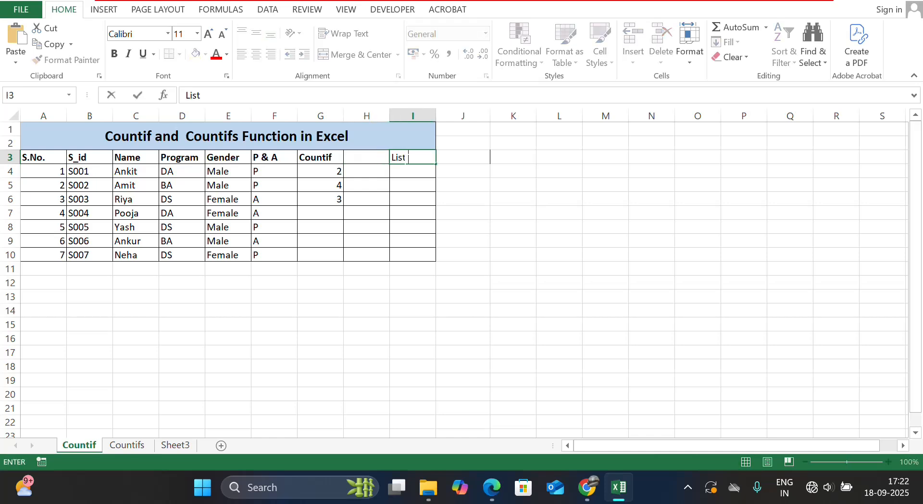
key(Return)
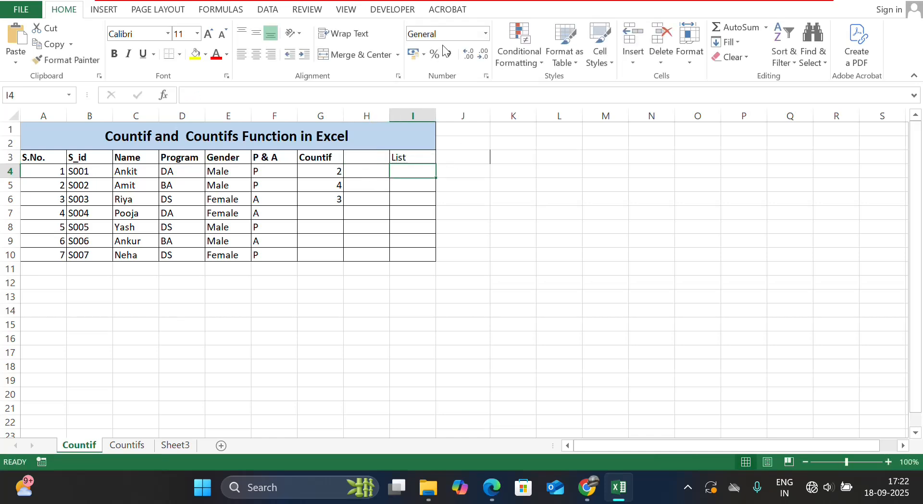
Add a list data validation to cell I4 with source =$D$4:$D$10, and choose DA from its in-cell dropdown.
click(268, 9)
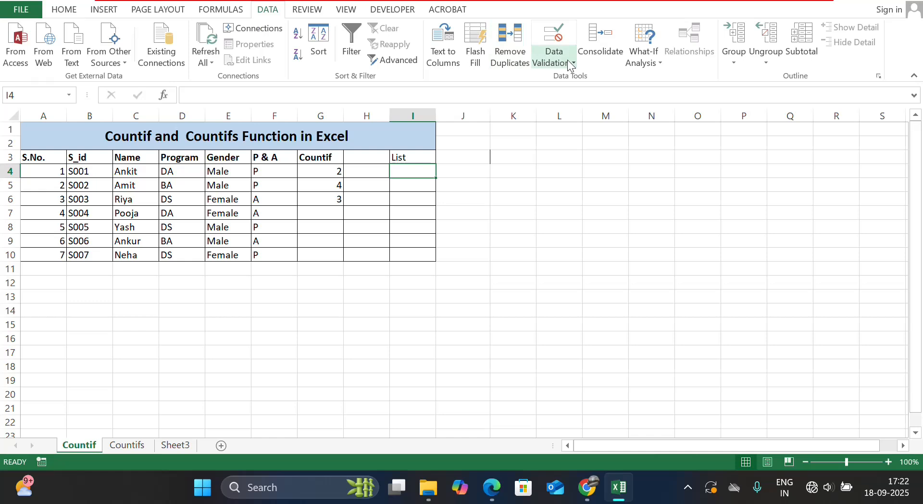
click(553, 60)
click(582, 81)
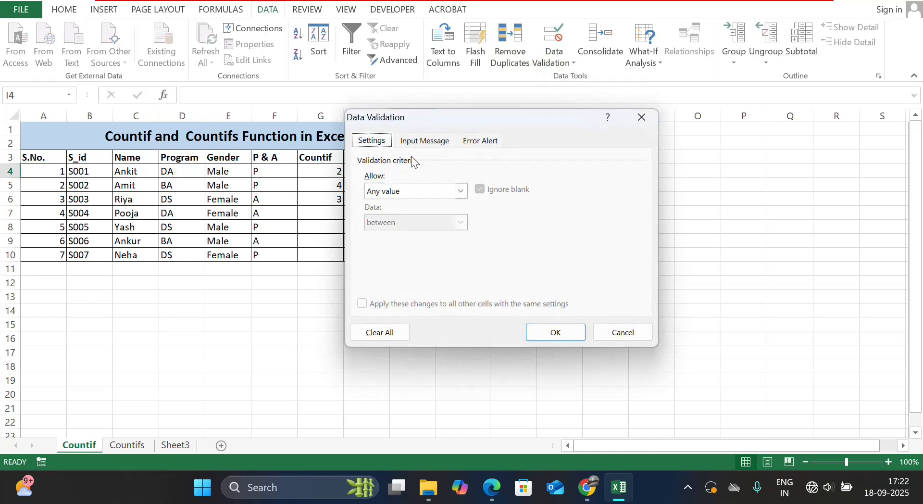
drag(417, 120, 520, 191)
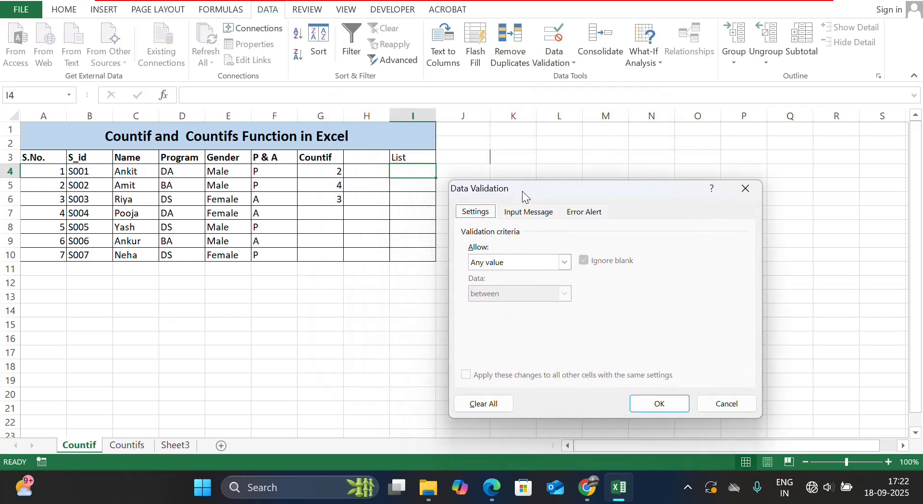
click(565, 263)
click(493, 305)
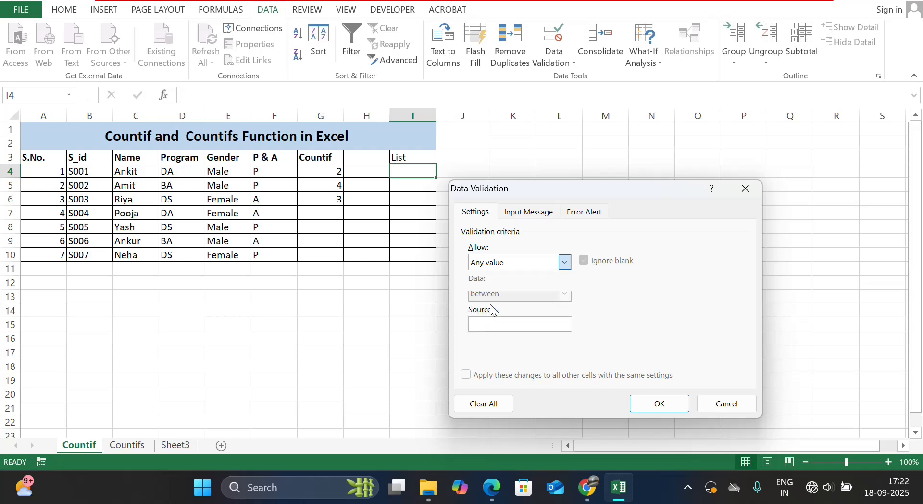
click(495, 324)
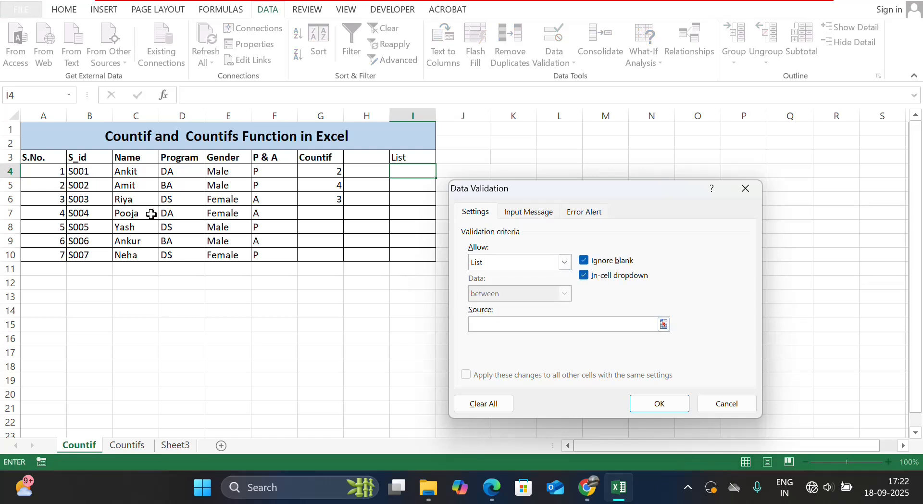
drag(181, 171, 179, 250)
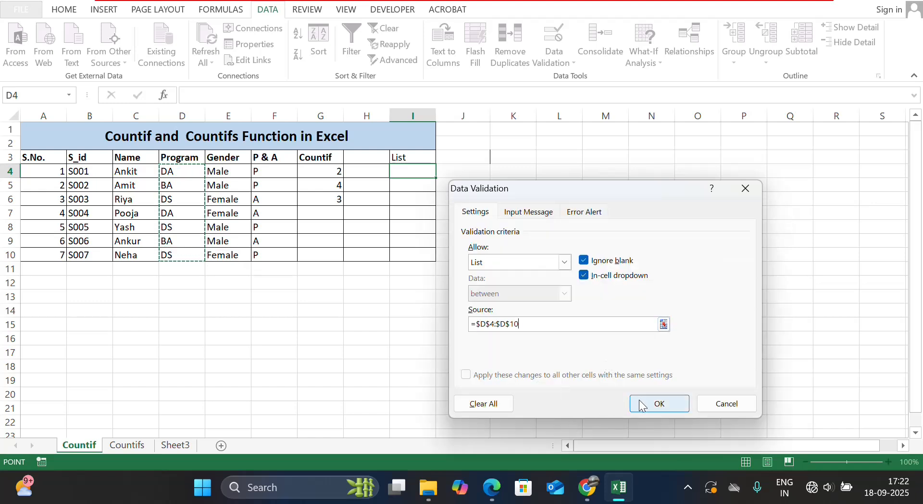
click(639, 400)
click(441, 172)
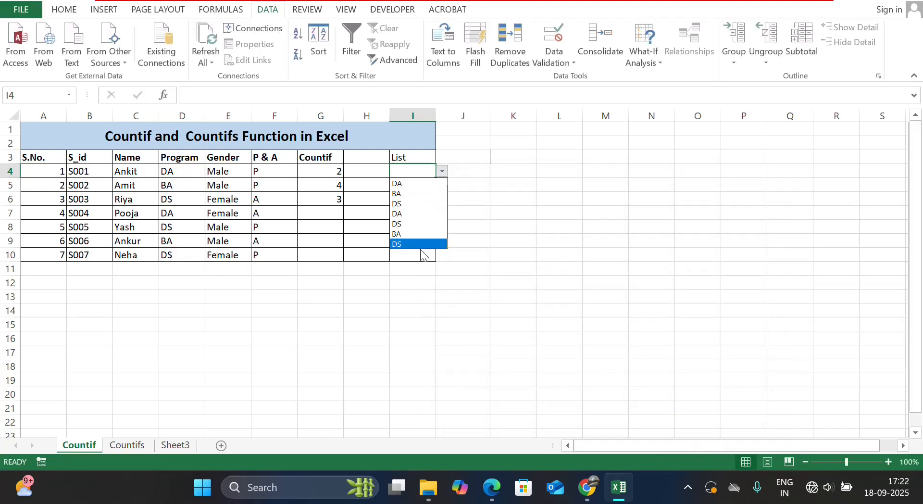
click(429, 183)
Enter the column heading "Countif" in cell J3.
click(467, 160)
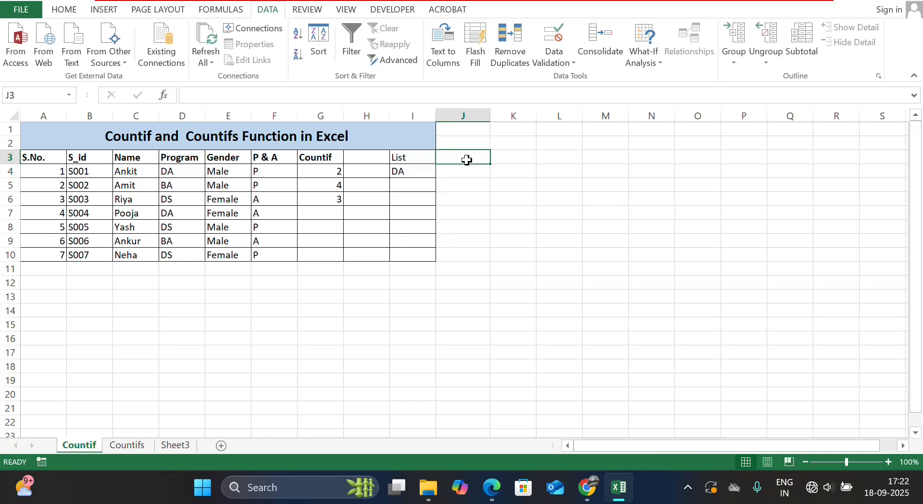
text(Count)
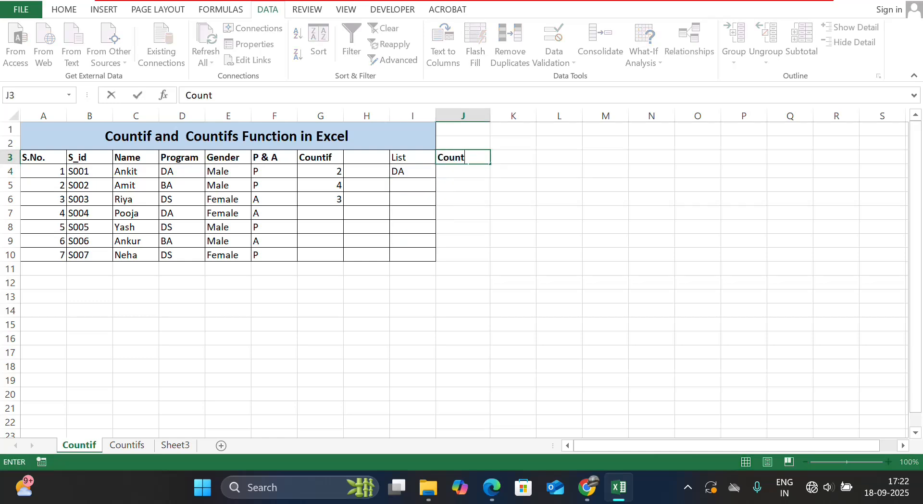
text(if)
key(Return)
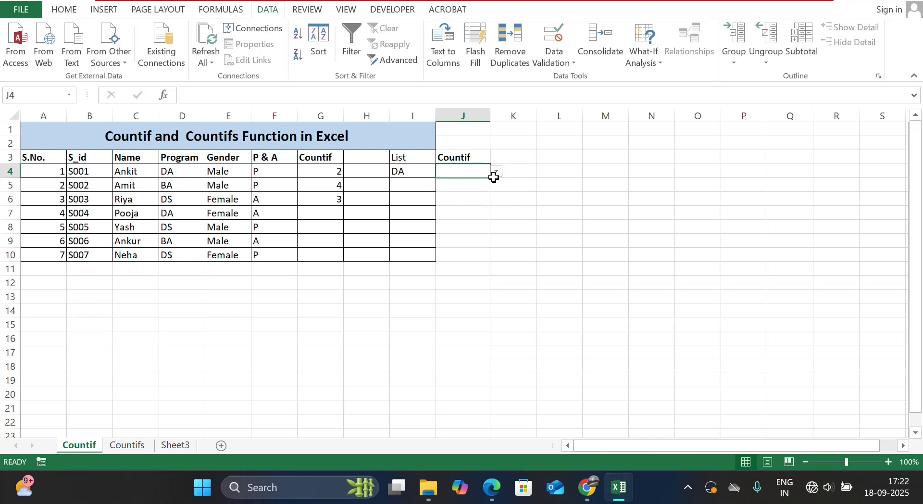
In J5, enter a COUNTIF formula that counts the value of I4 in the Program range D4:D11.
click(525, 193)
click(454, 184)
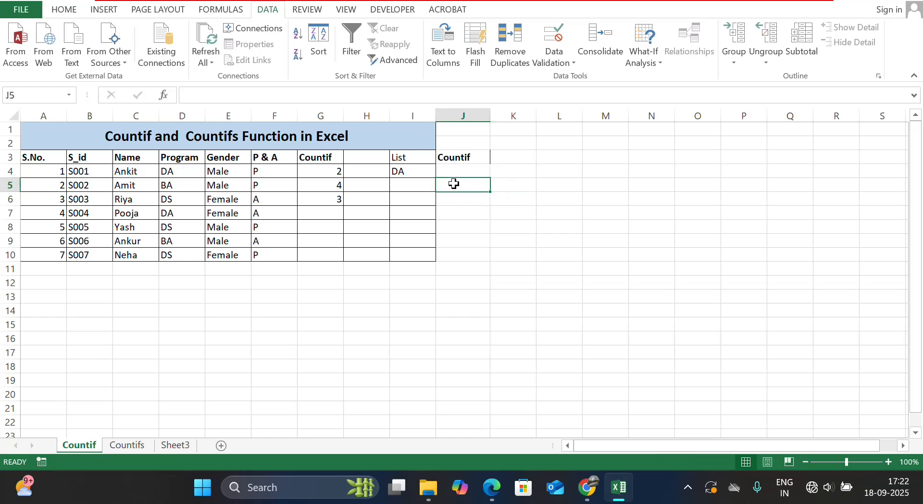
text(=Cou)
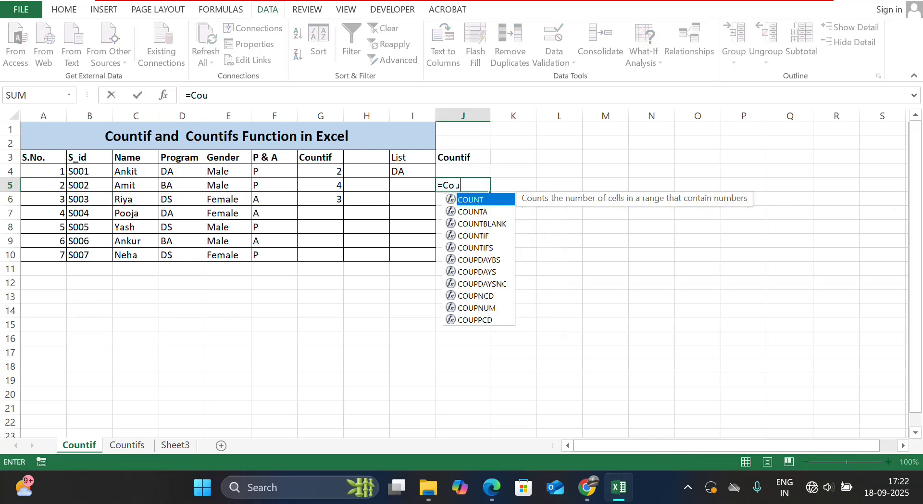
text(ntif)
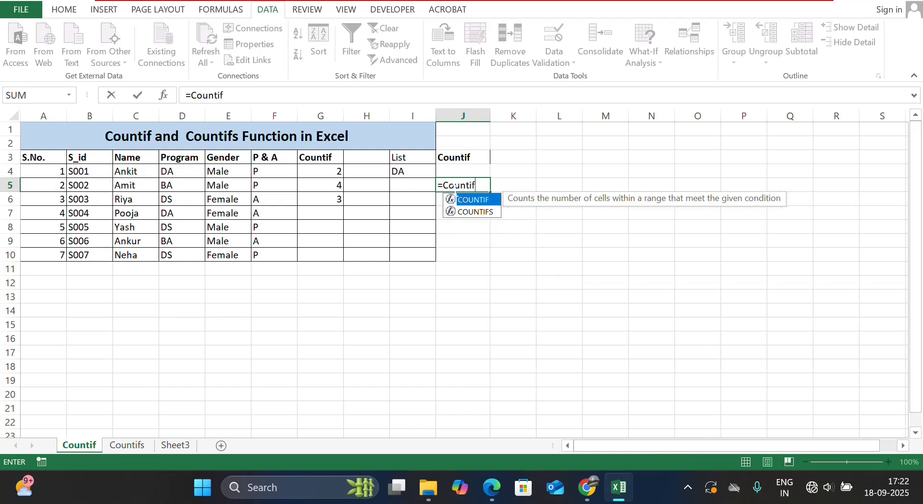
key(Tab)
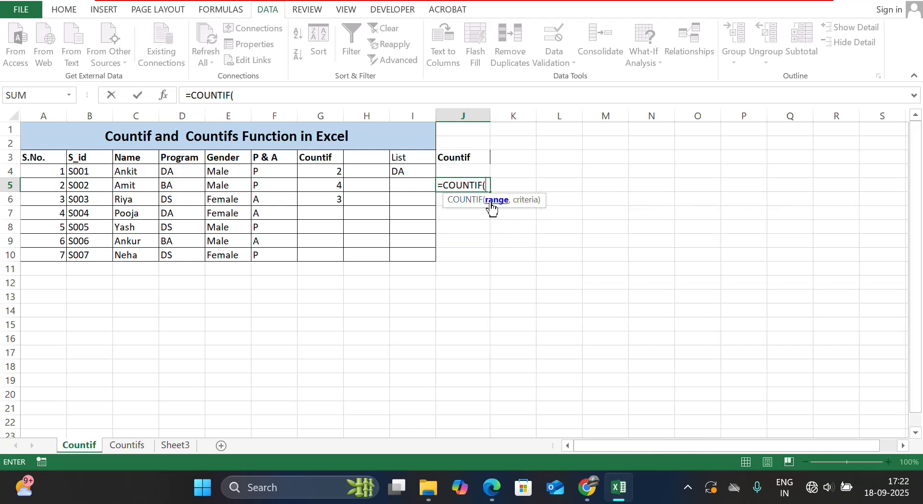
click(195, 174)
drag(195, 173, 199, 267)
text(,)
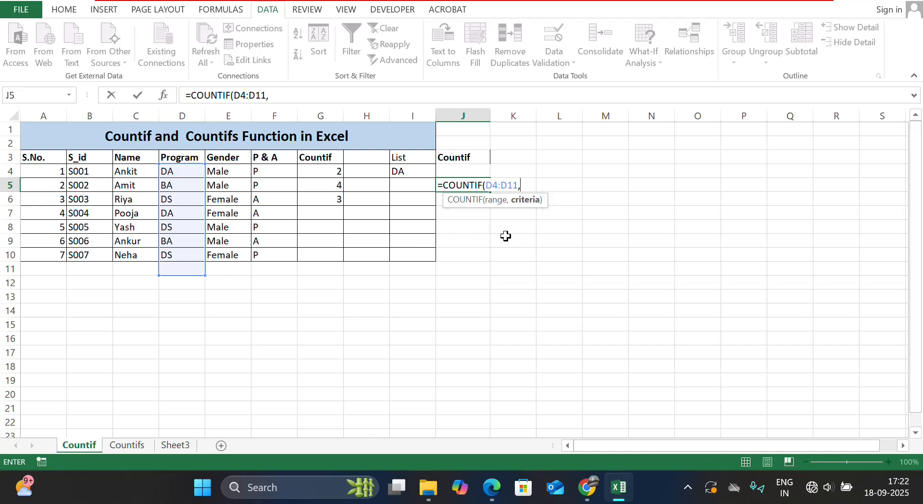
click(409, 172)
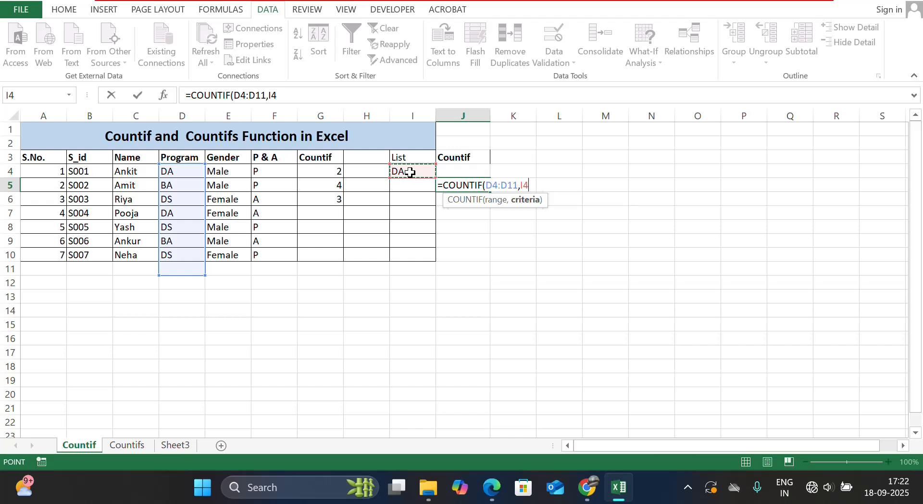
text())
key(Return)
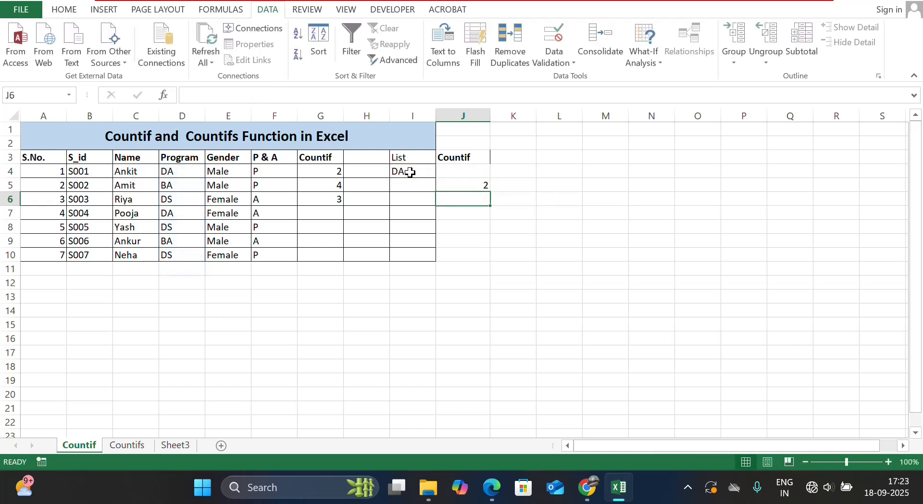
Test the J5 count by switching the I4 list selection to BA, DA and DS in turn.
click(421, 172)
click(441, 172)
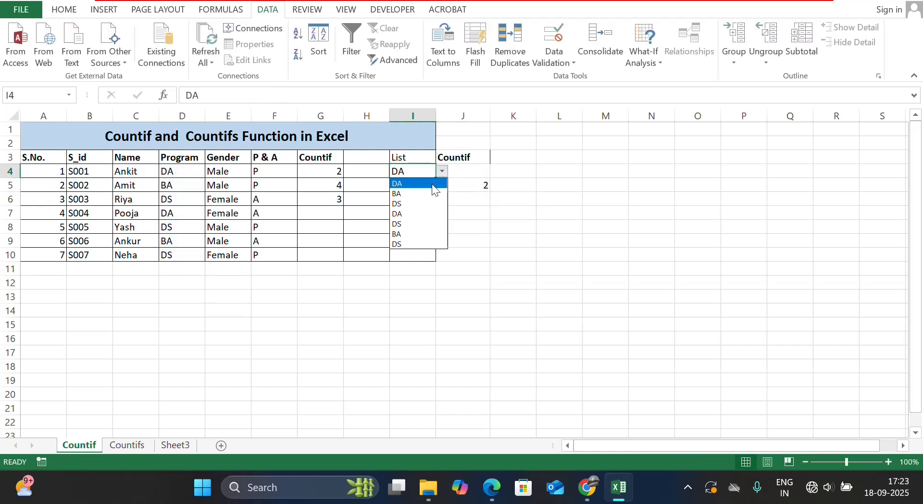
click(420, 192)
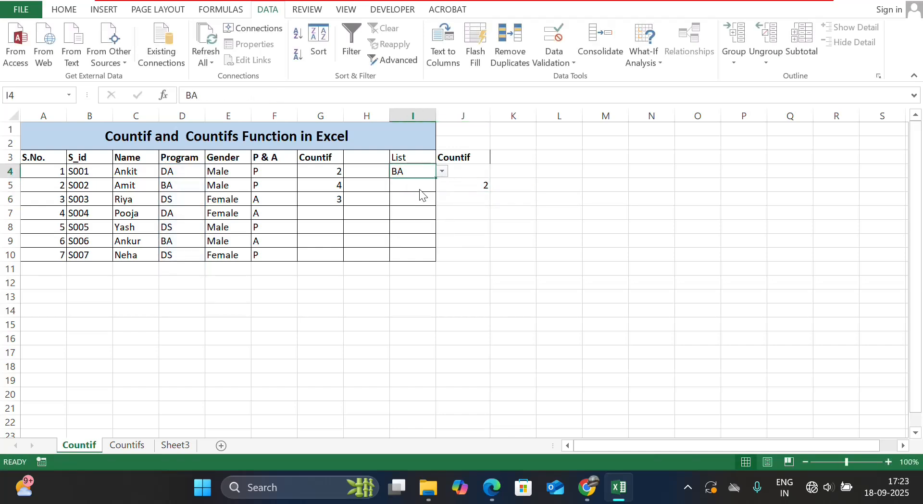
click(441, 171)
click(407, 213)
click(442, 171)
click(405, 202)
Change the Program entry of student S003 in D6 to DA.
click(188, 199)
key(BackSpace)
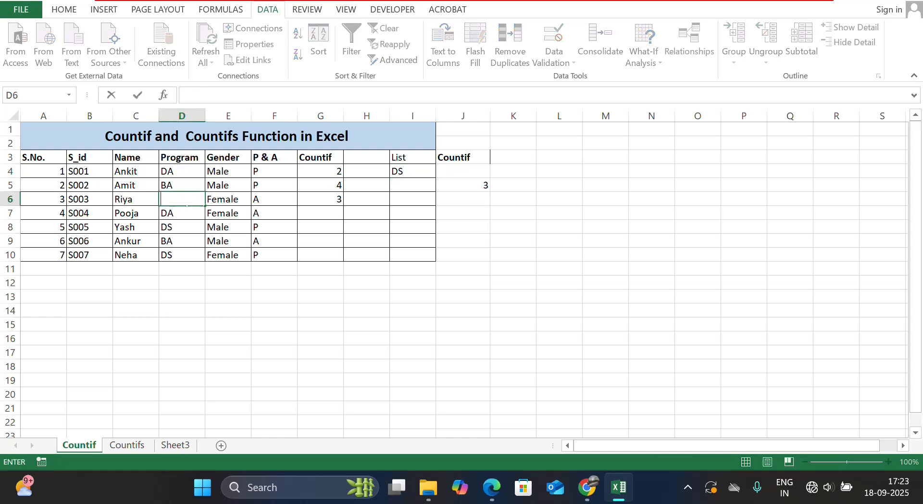
text(DA)
key(Return)
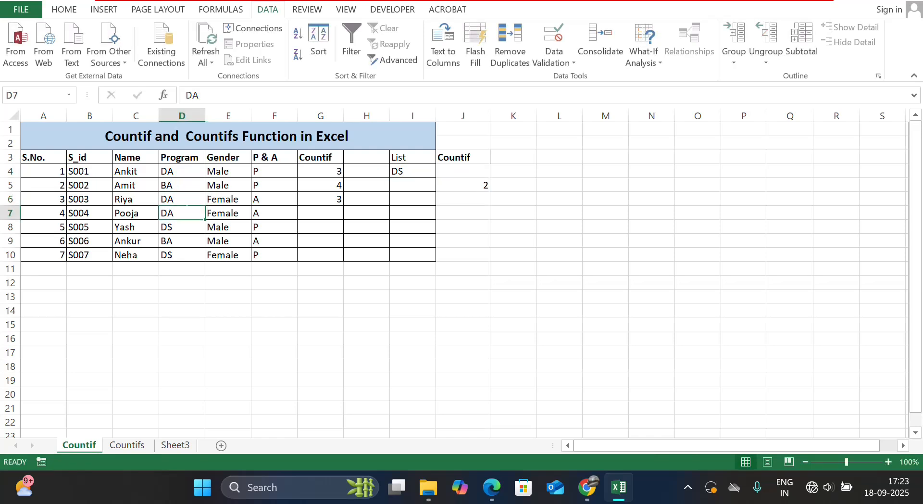
Choose DA from the list in I4 to recount that program in J5.
click(406, 172)
click(440, 172)
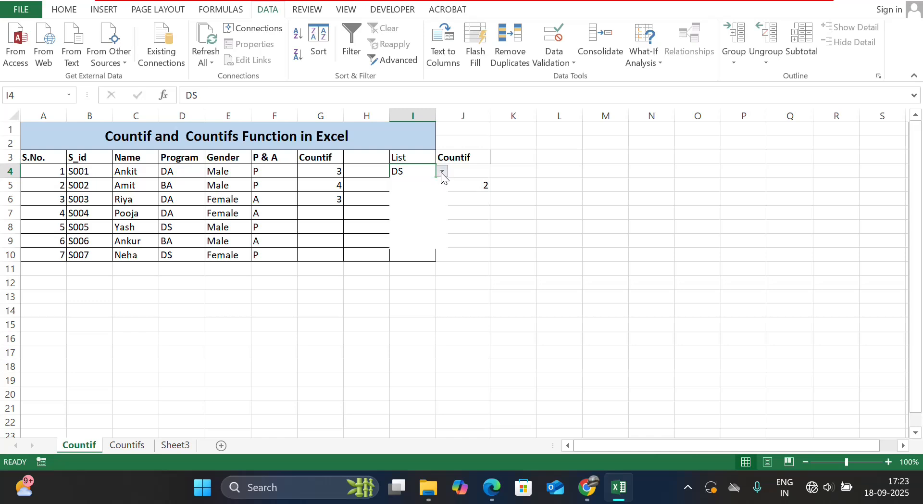
click(411, 186)
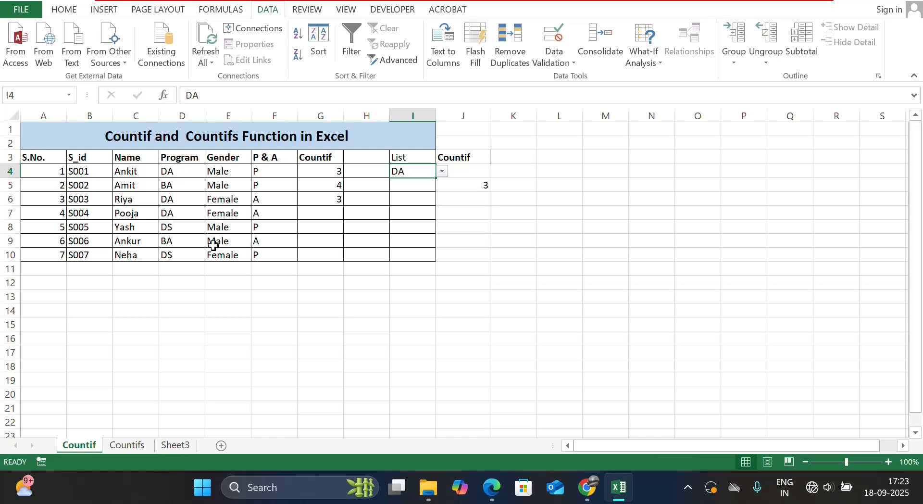
click(442, 172)
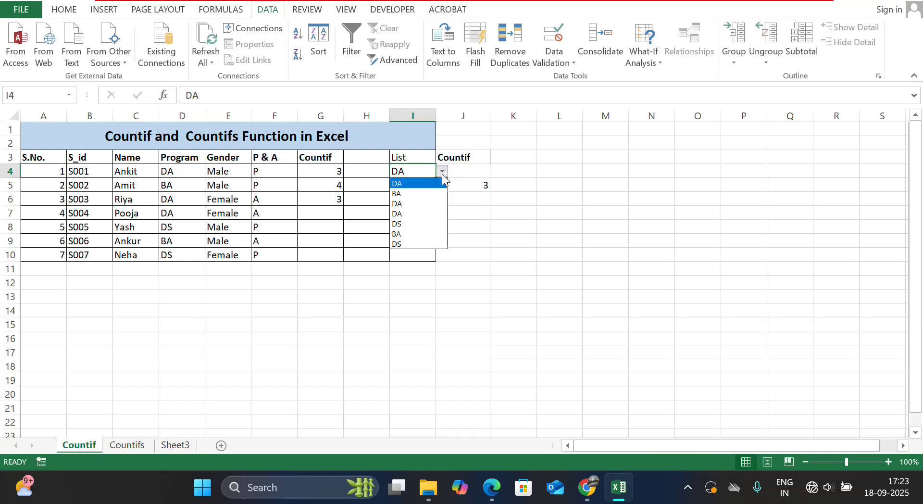
Enter the column heading "List" in cell K3.
click(509, 156)
click(508, 158)
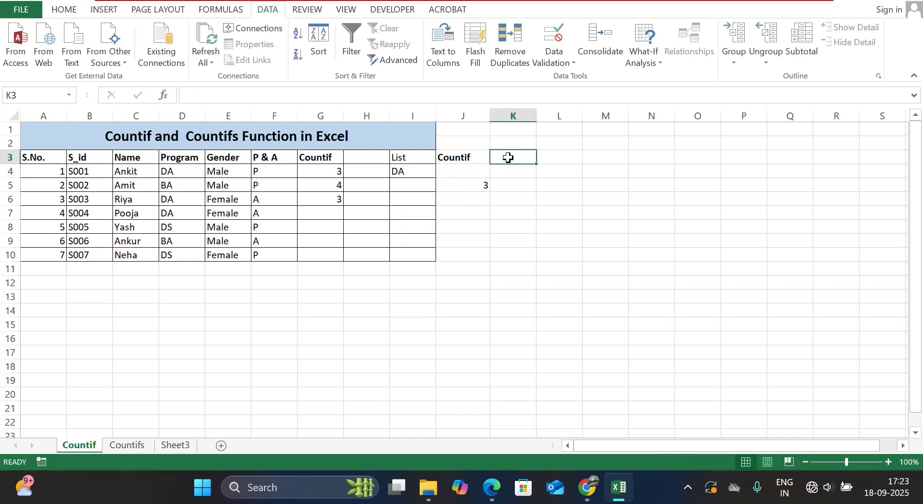
text(List)
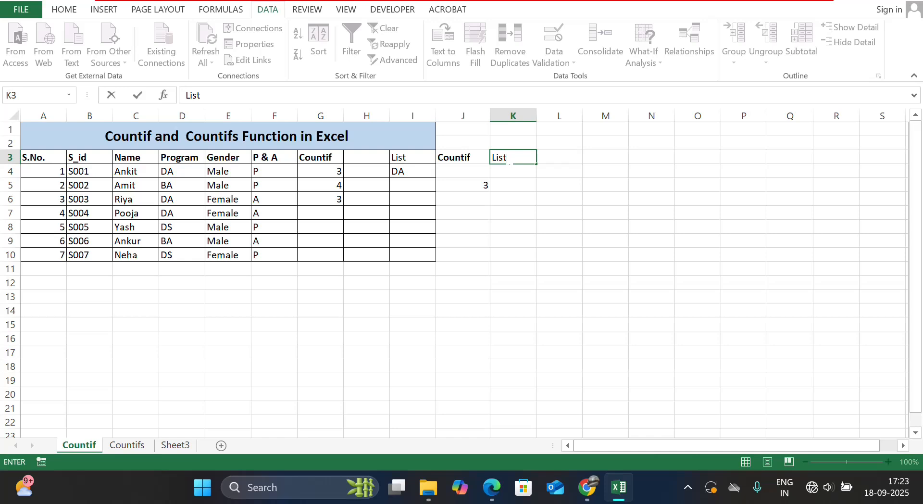
key(Return)
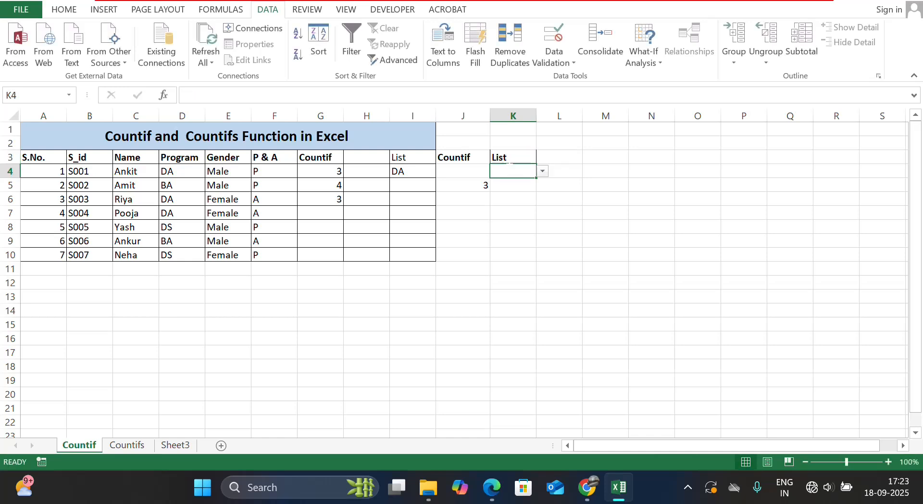
click(543, 171)
click(543, 170)
Enter the column heading "Gender List" in cell L3 and autofit the width of column L.
click(540, 157)
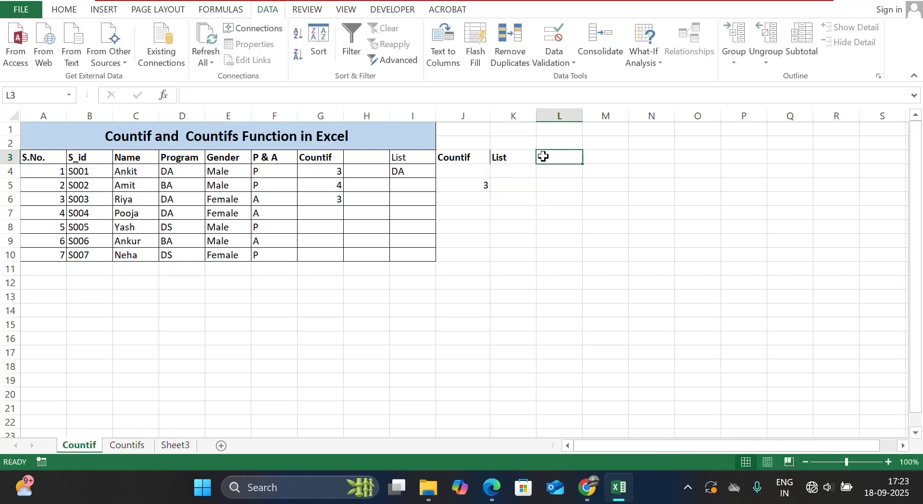
click(572, 171)
click(569, 161)
text(Li)
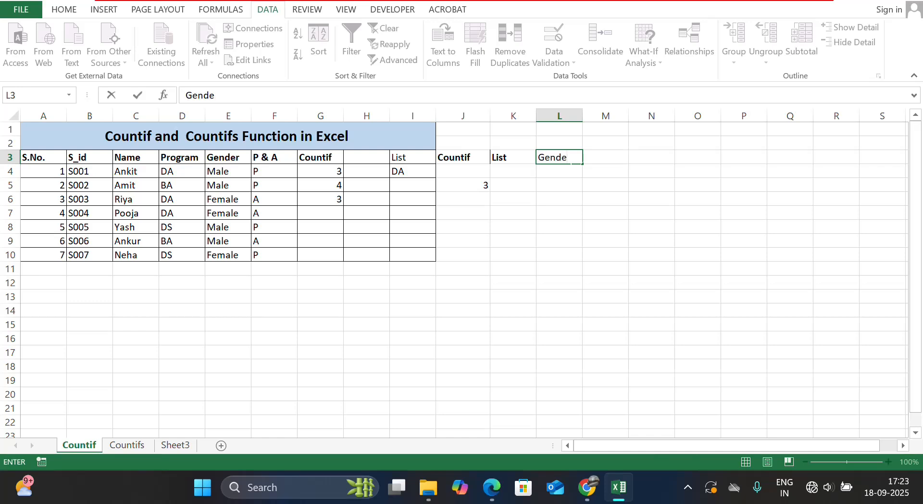
text(r List)
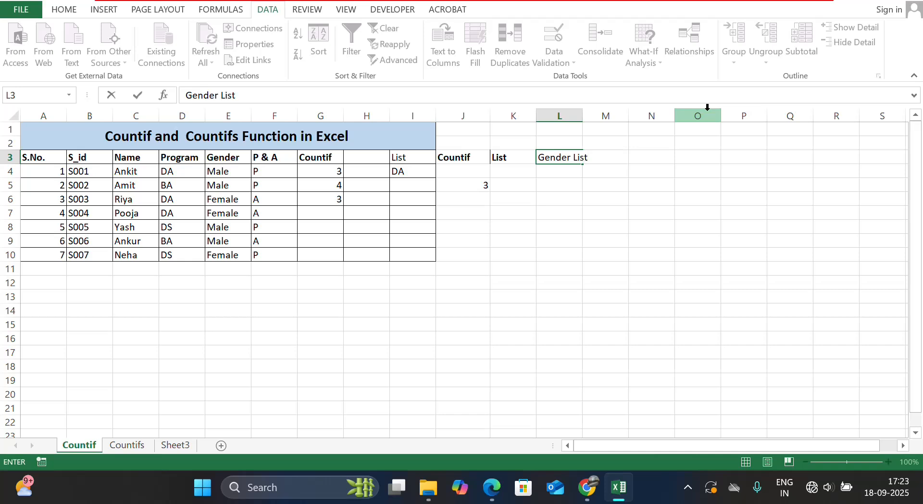
key(Return)
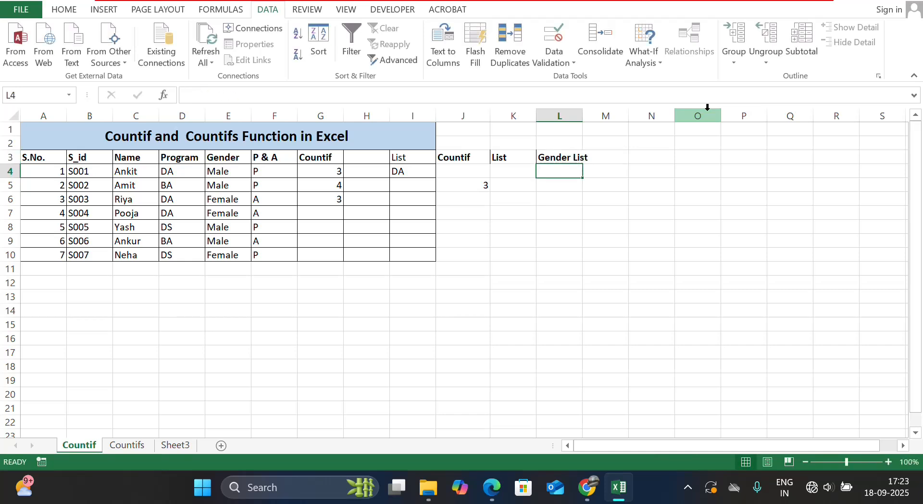
double_click(584, 118)
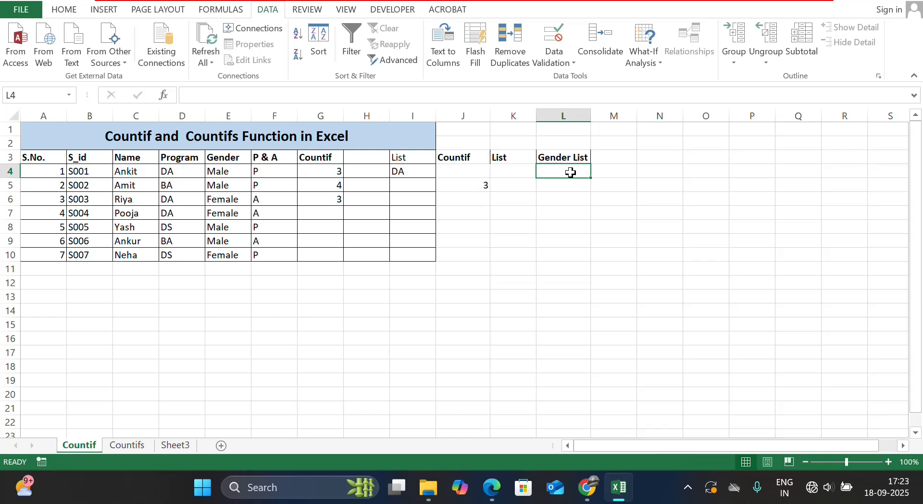
Add a list data validation to L4 with the gender entries =$E$5:$E$6 as its source.
click(553, 63)
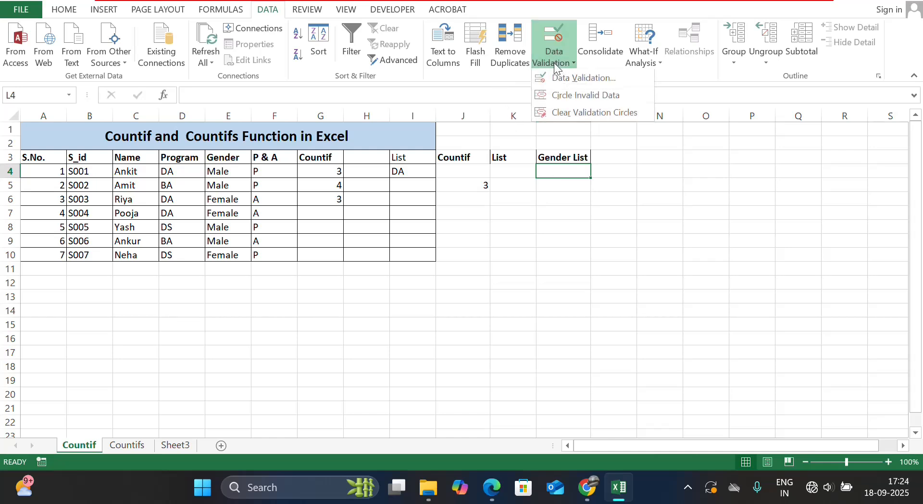
click(563, 76)
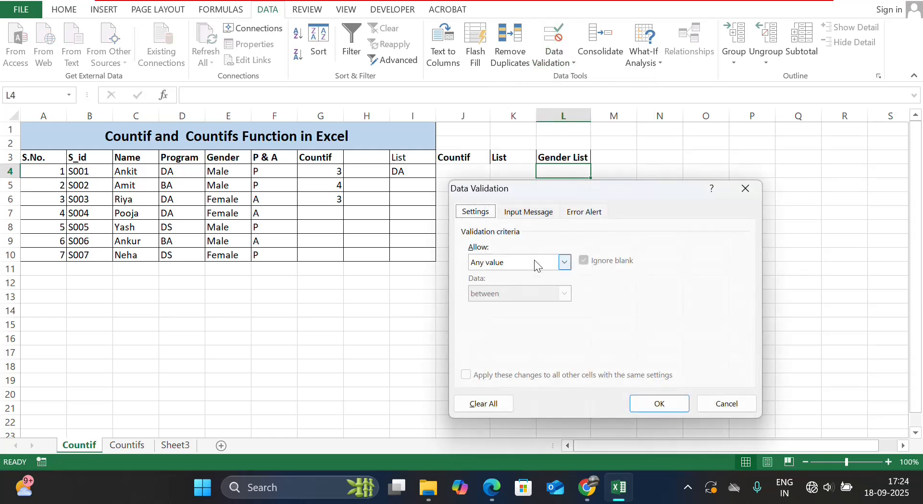
click(519, 268)
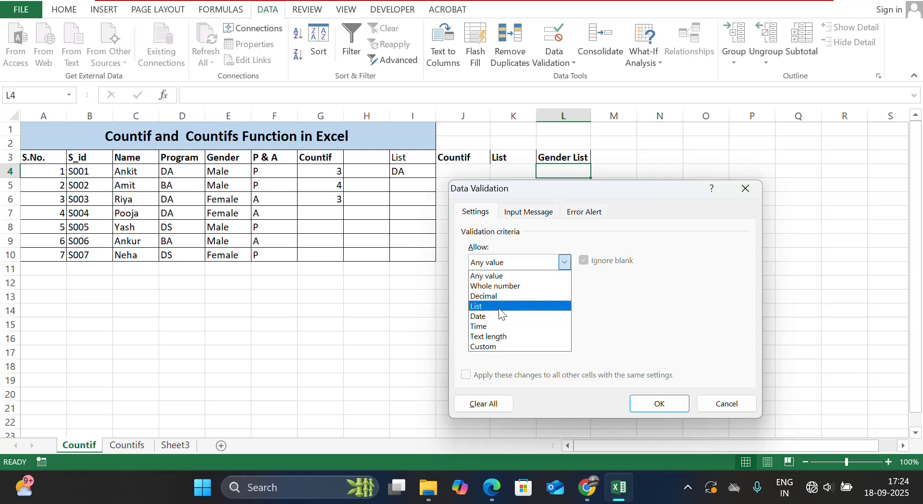
click(520, 306)
click(528, 327)
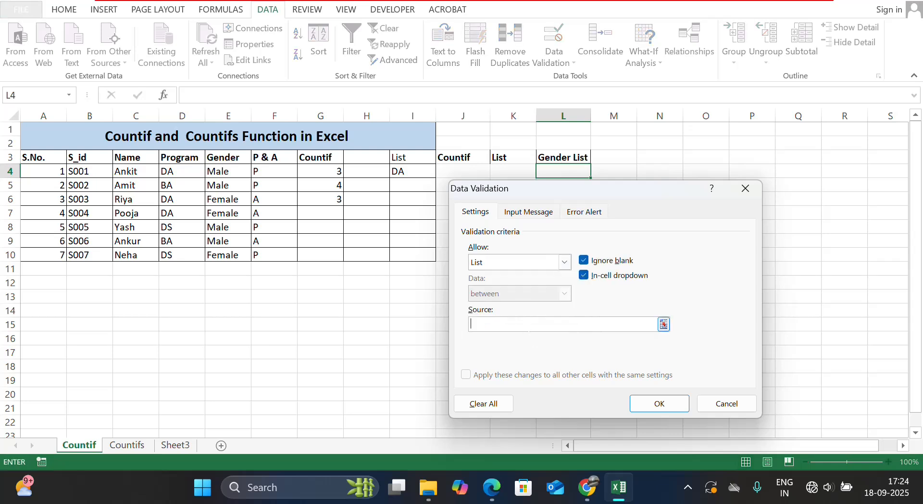
click(232, 185)
drag(232, 186, 227, 199)
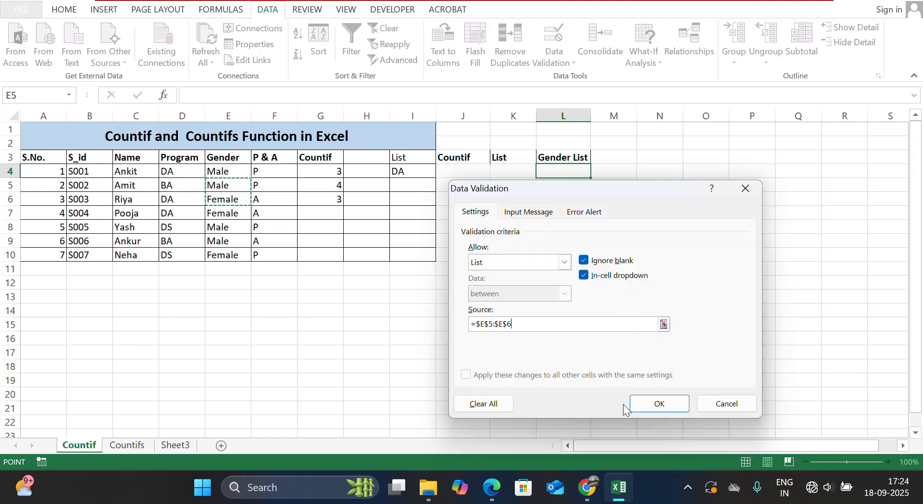
click(656, 406)
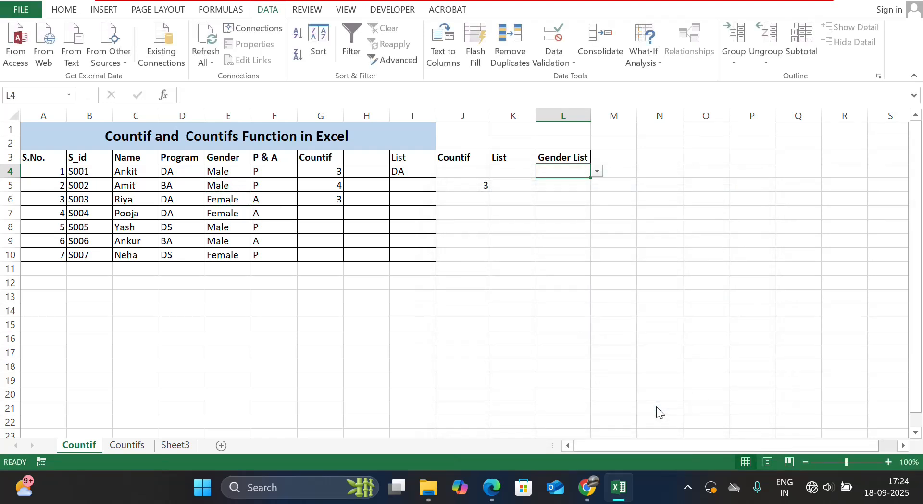
Choose Male from the new validation list in L4.
click(598, 172)
click(598, 171)
click(597, 171)
click(582, 188)
Enter the column heading "Countif" in cell M3, beside Gender List.
click(609, 171)
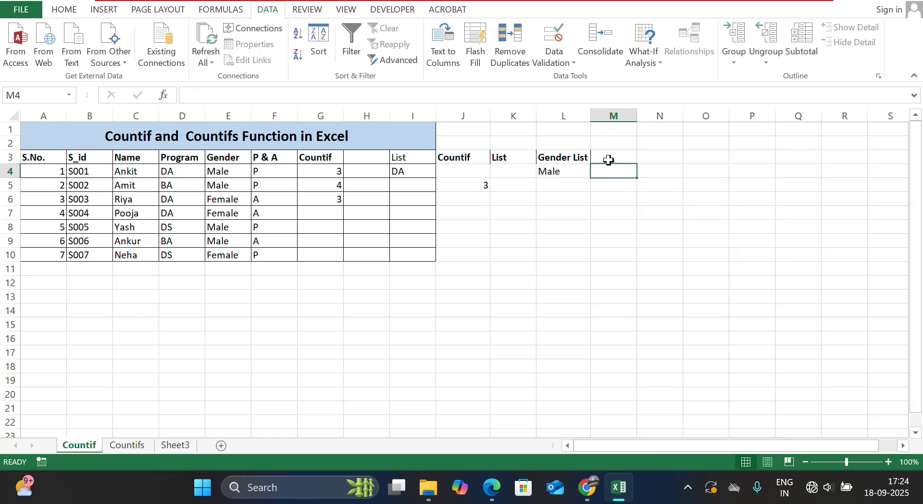
click(609, 156)
text(Countif)
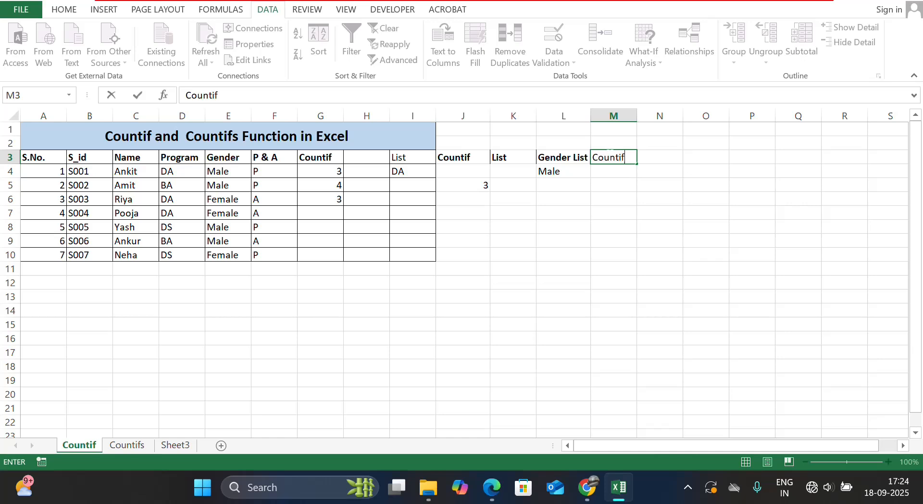
key(Return)
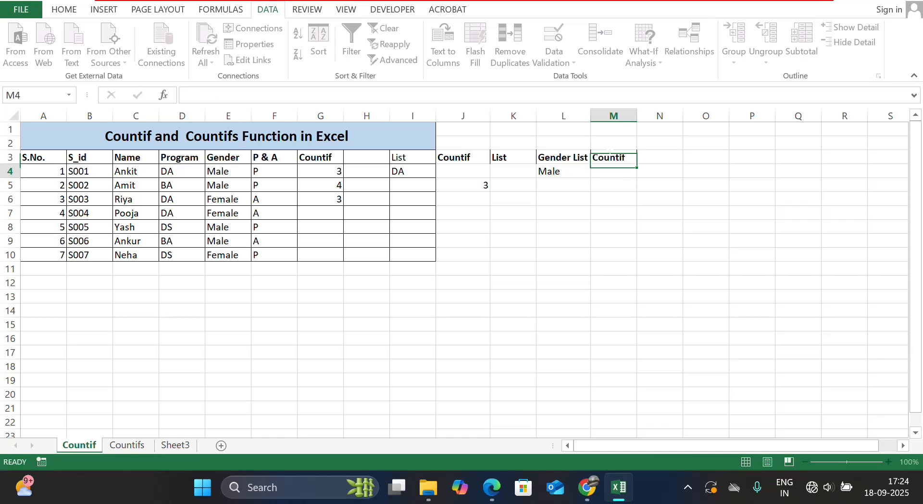
Enter =COUNTIF(E4:E10,L4) in M4 to count the students of the gender selected in L4.
text(=cou)
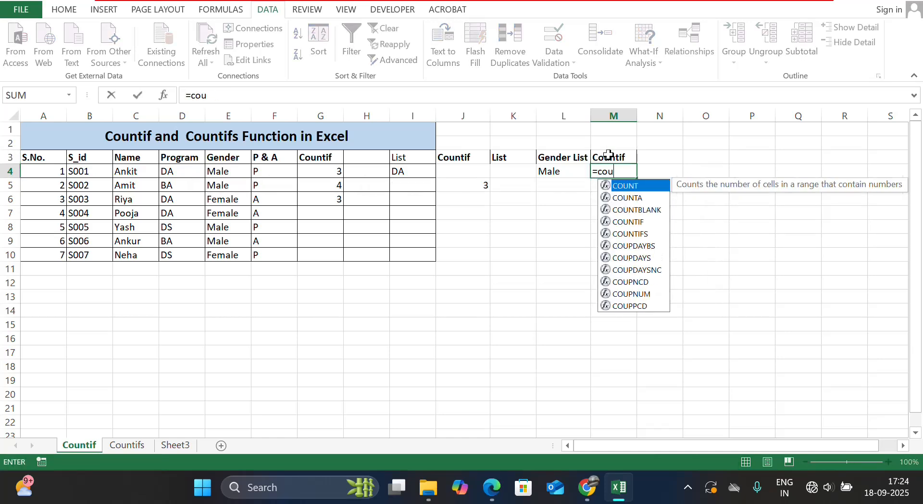
text(nti)
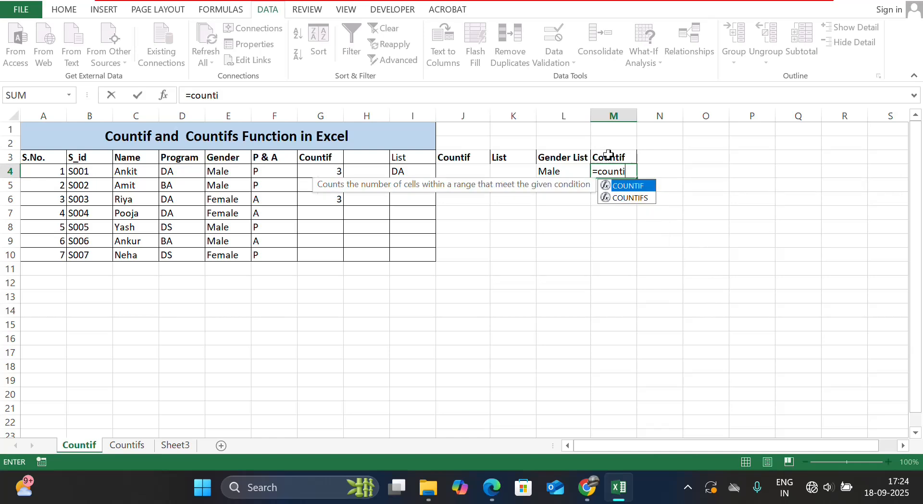
key(Tab)
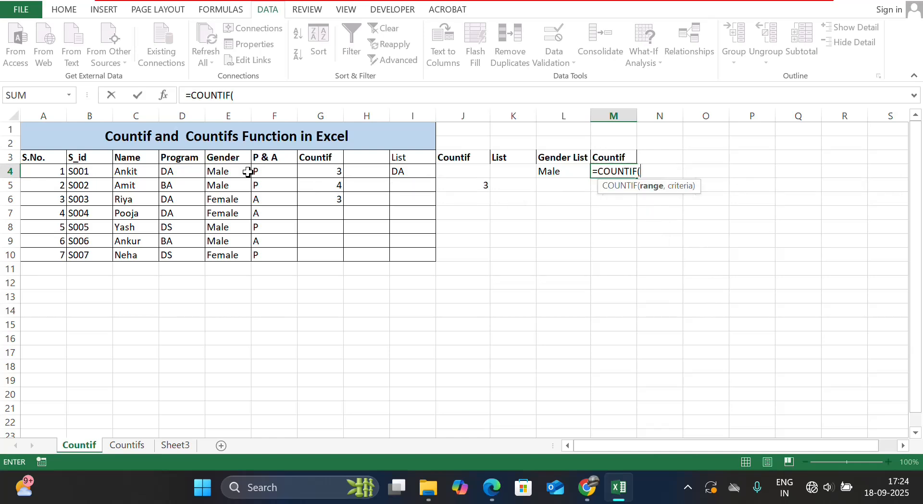
drag(220, 169, 220, 256)
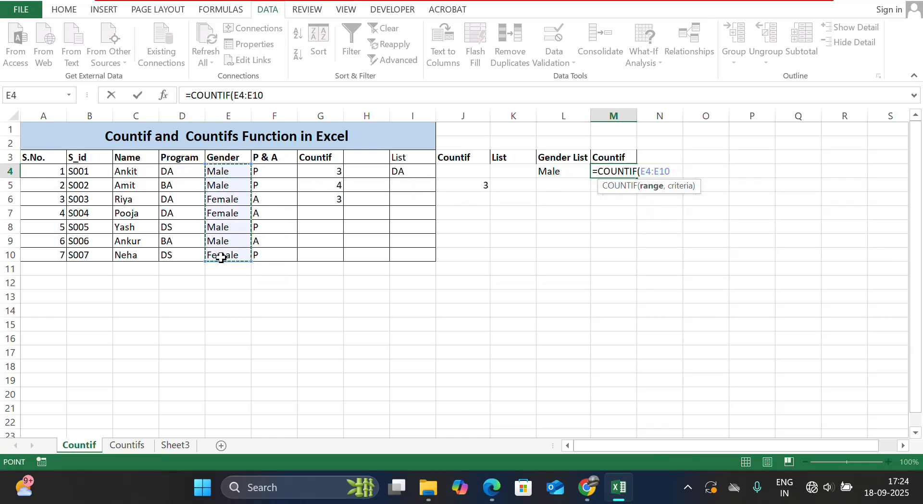
text(,)
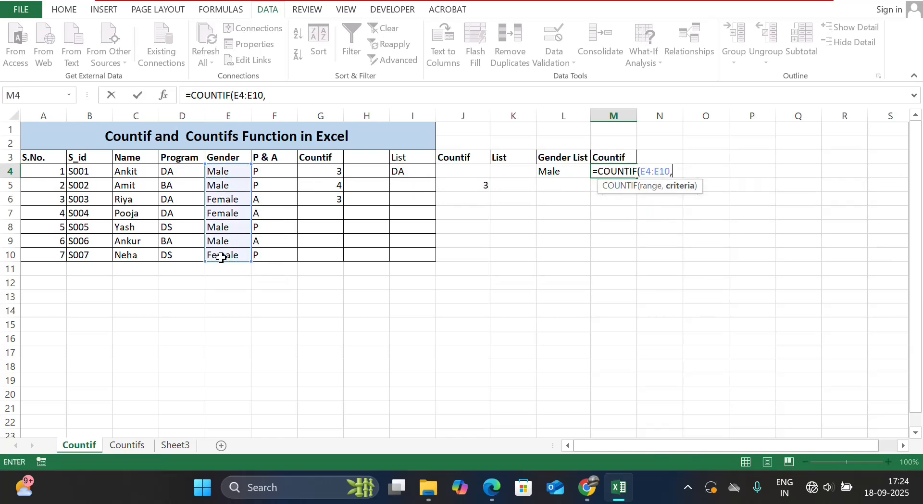
click(544, 166)
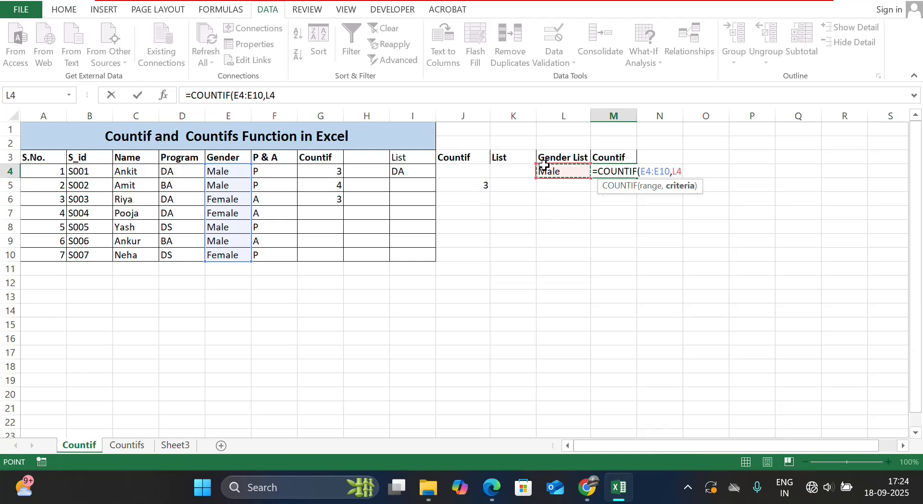
text())
key(Return)
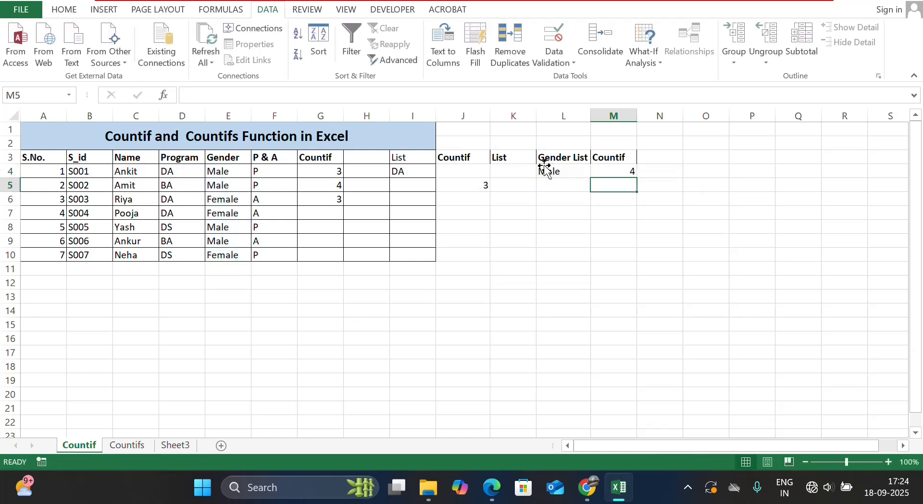
Choose Female from the list in L4 to recount that gender in M4.
click(570, 171)
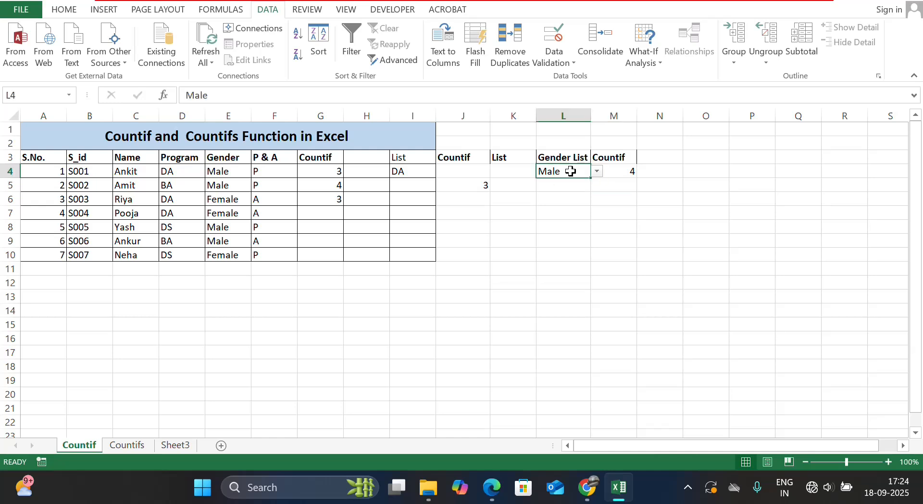
click(597, 171)
click(576, 194)
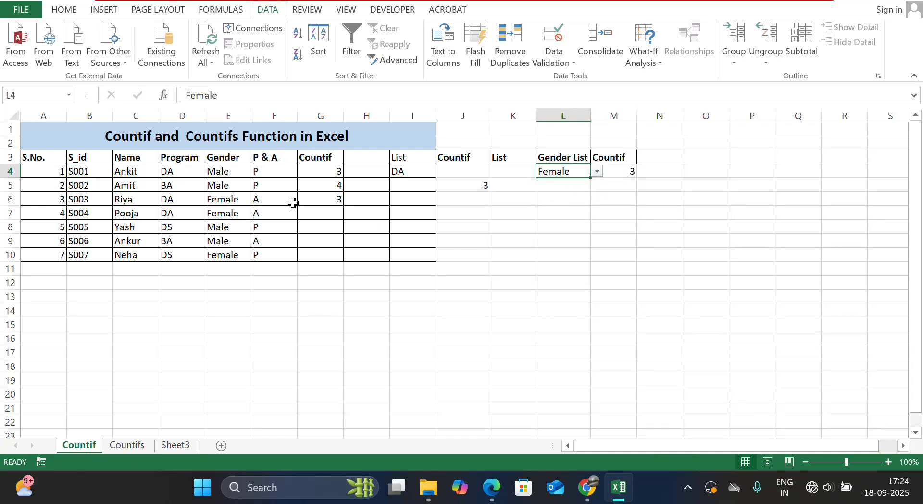
Replace the student's name for S001 in C4 and set the gender in E4 to Female.
click(231, 174)
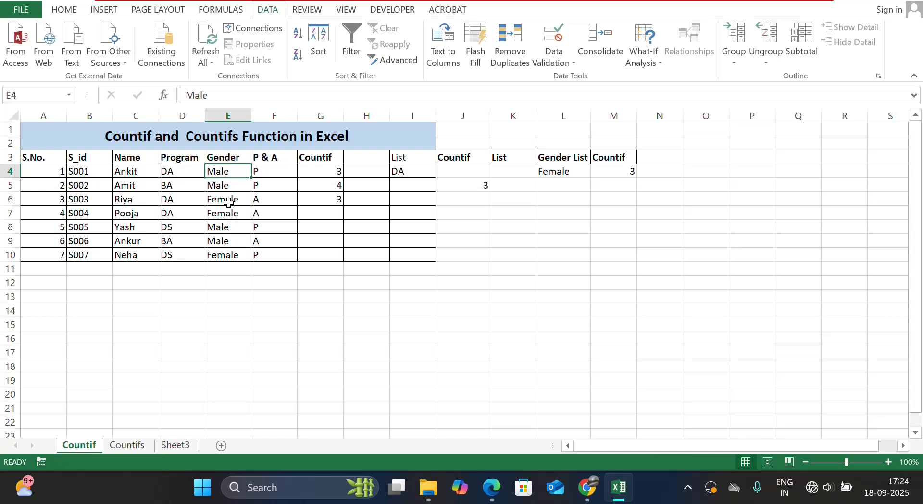
click(131, 172)
key(BackSpace)
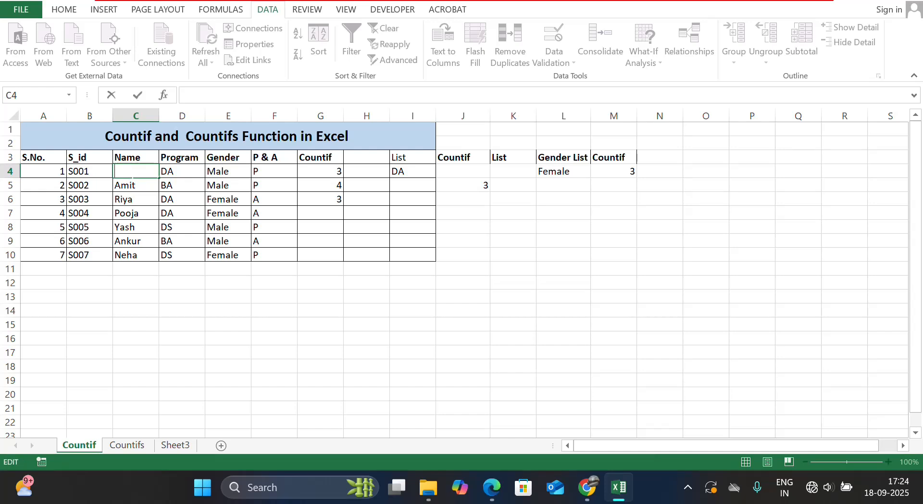
text(Riya)
key(Return)
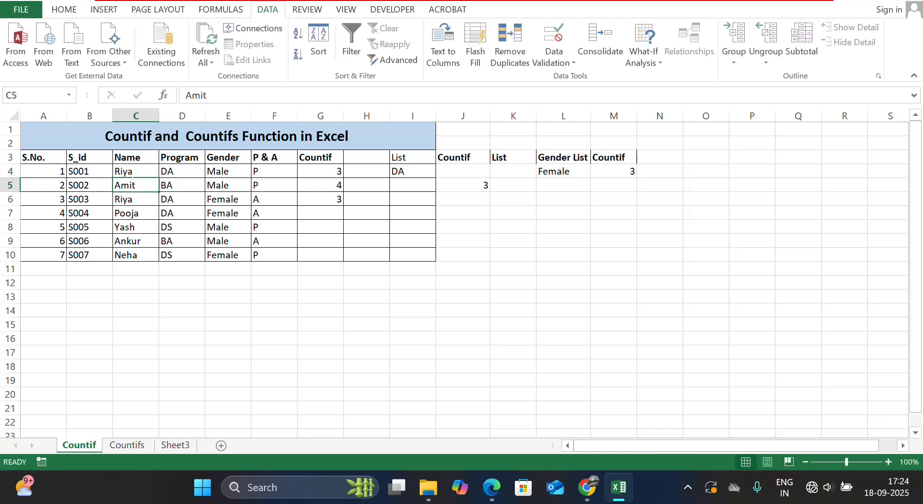
click(220, 170)
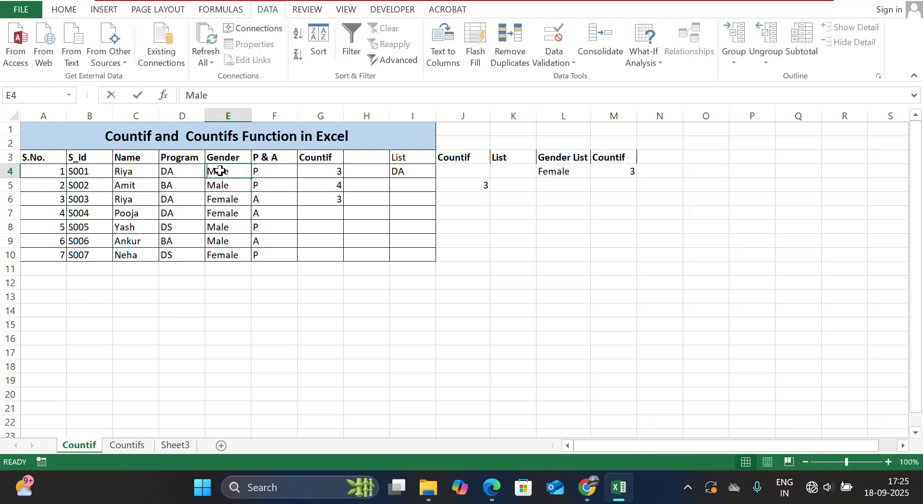
text(Fe)
key(Return)
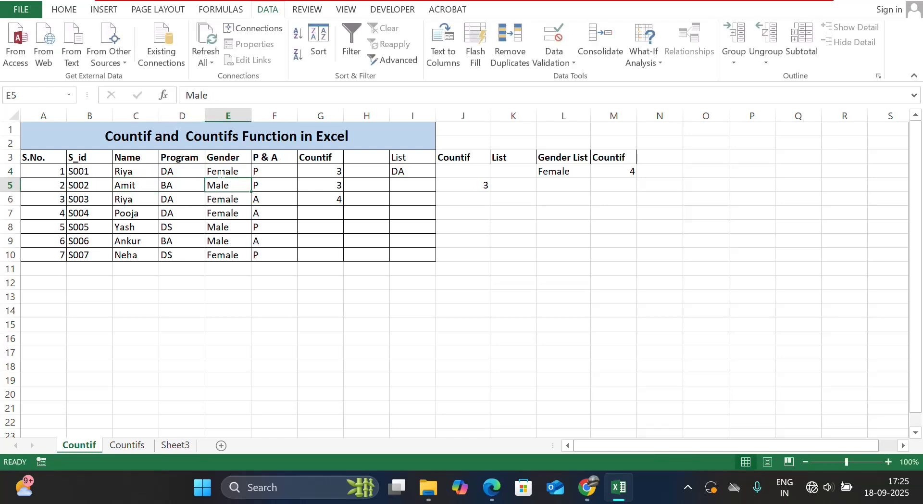
Switch the gender criterion in L4 to Male using its list.
click(624, 171)
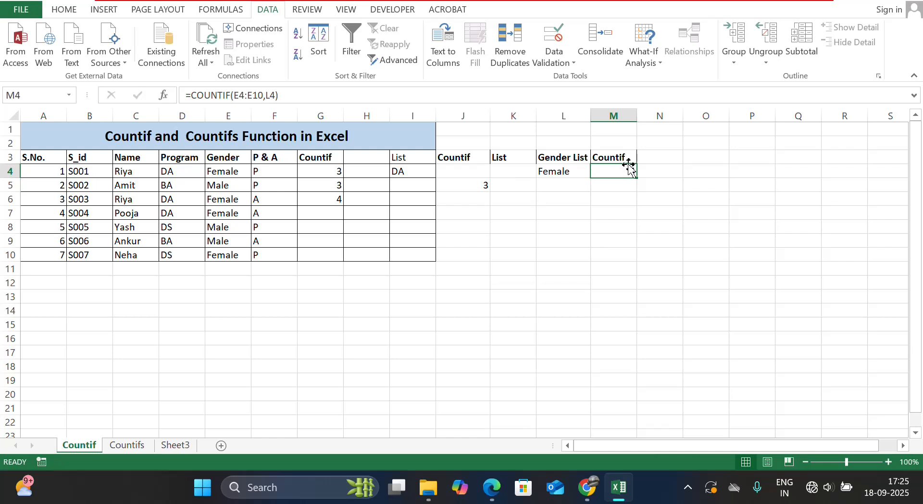
click(558, 172)
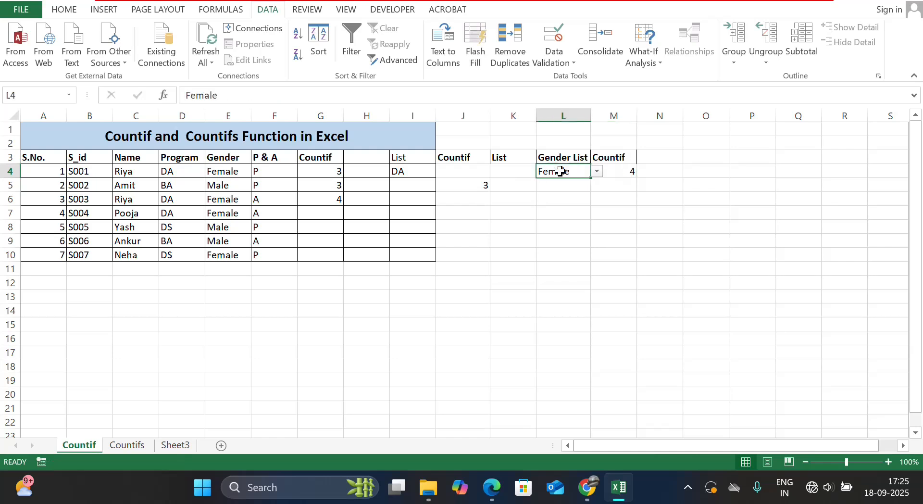
click(596, 171)
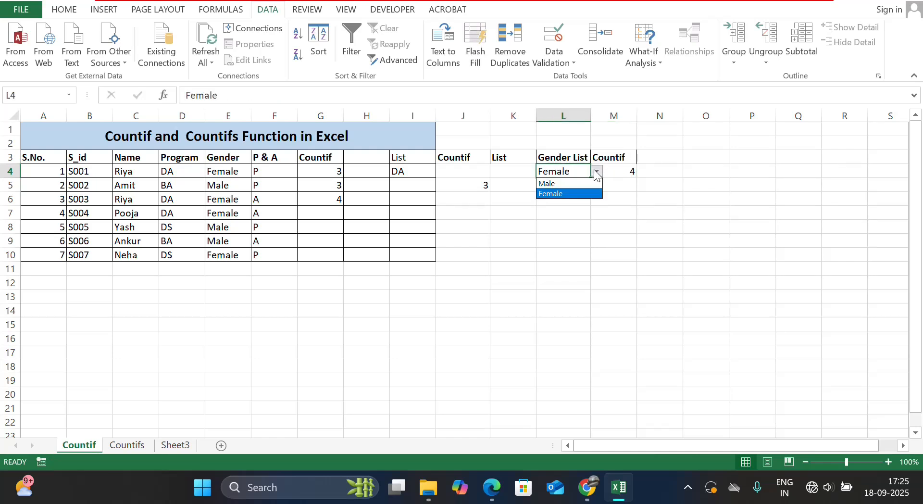
click(566, 186)
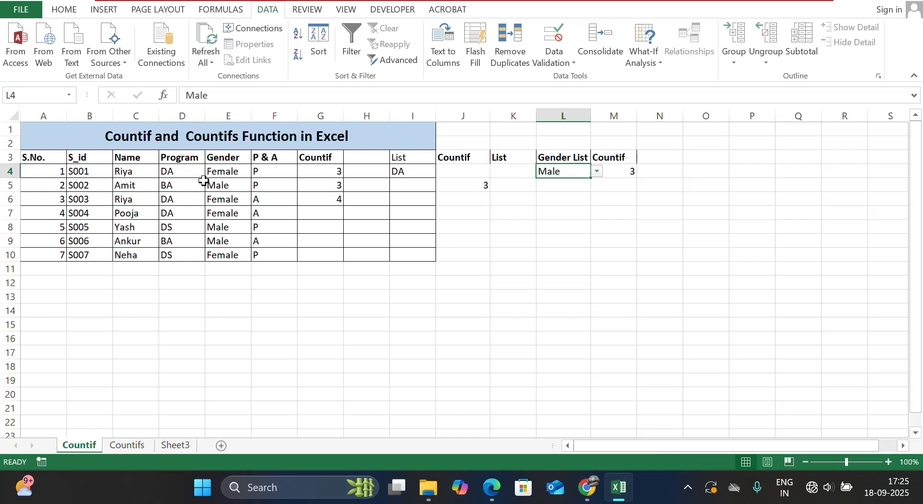
Examine the edited S001 record in C4:E4 and the program choices offered by the lists in K4 and I4.
drag(137, 171, 243, 173)
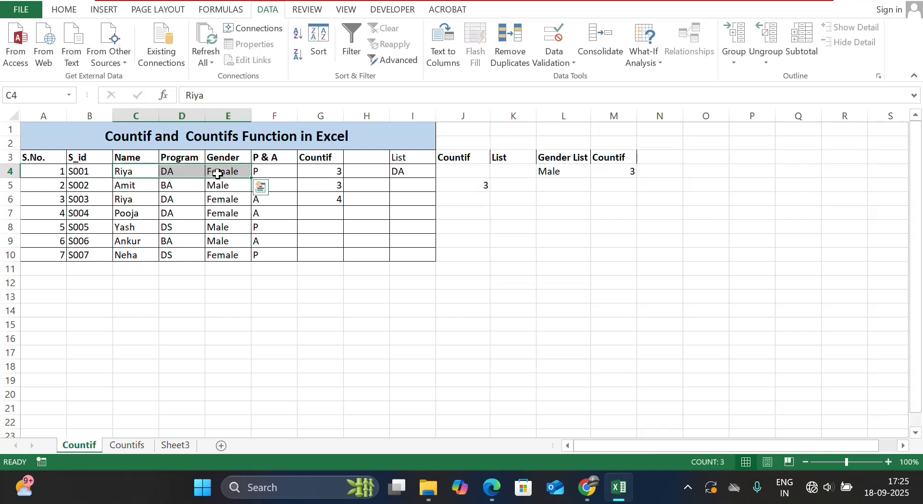
click(416, 236)
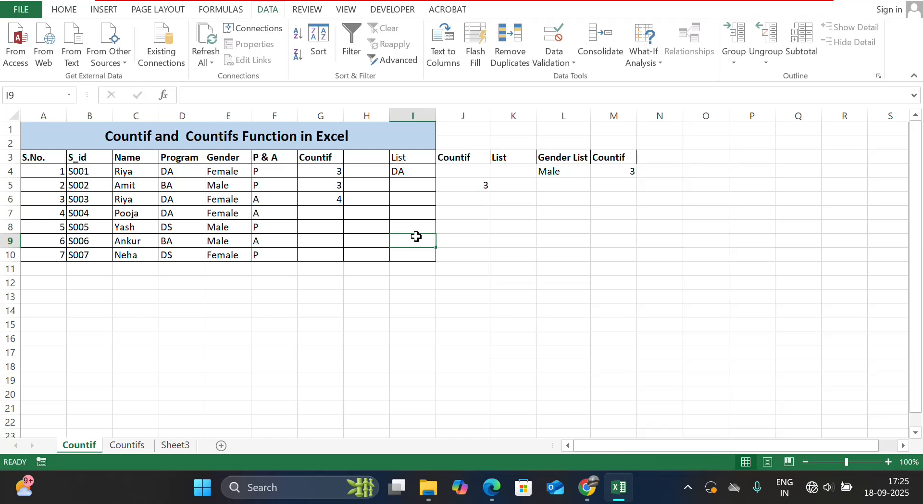
click(502, 171)
click(542, 172)
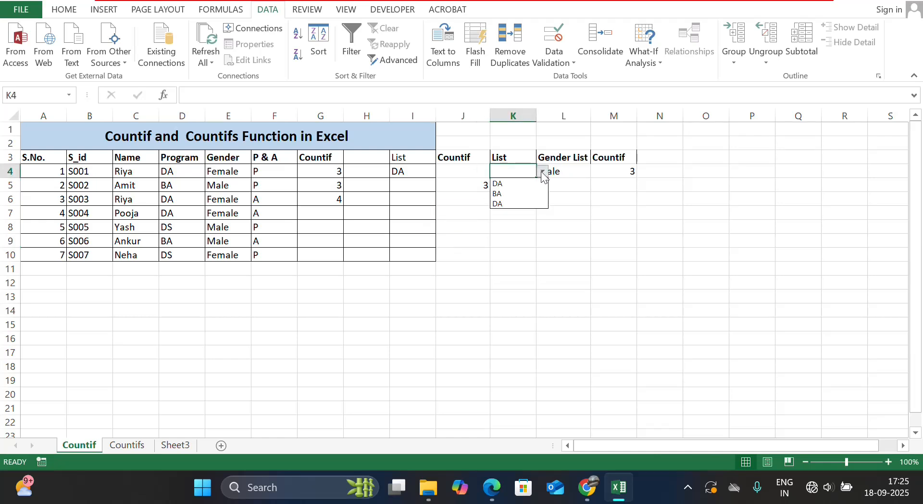
click(454, 170)
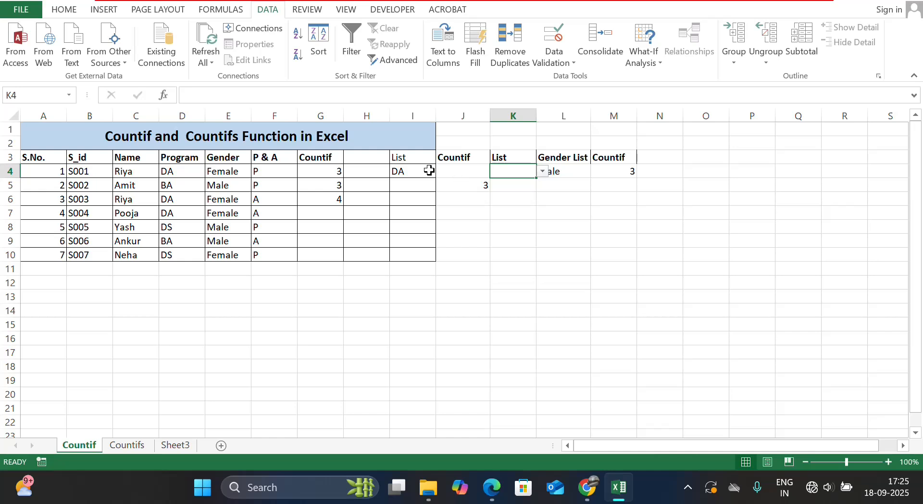
click(428, 170)
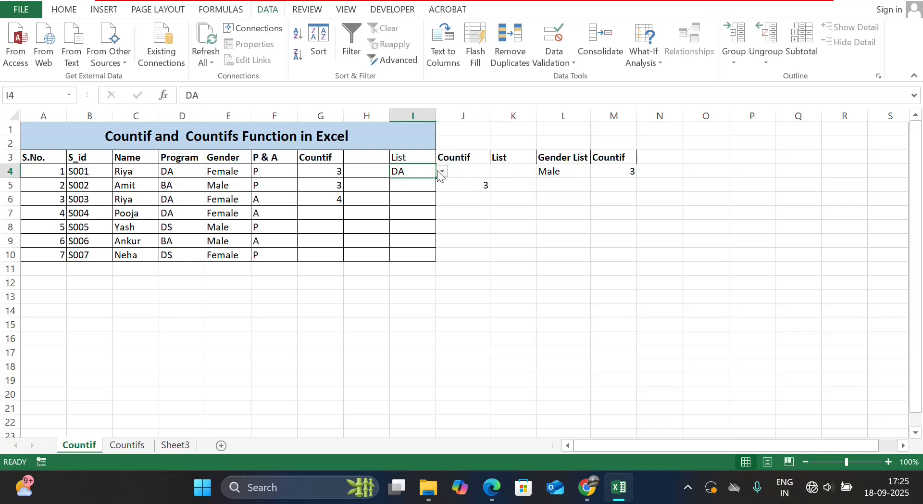
click(441, 171)
click(441, 172)
Open the Countifs sheet and go through its column headings from E_id to State in row 3.
click(133, 444)
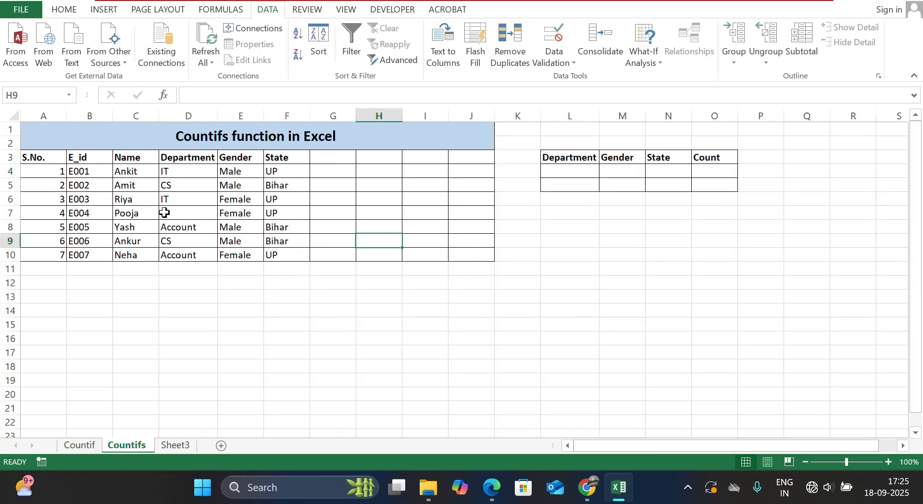
click(73, 156)
key(Right)
key(Right)
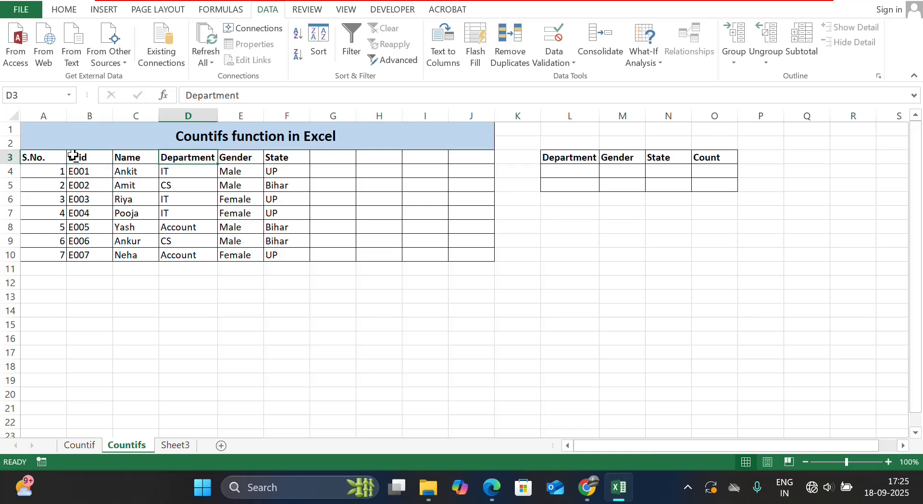
key(Right)
key(Right)
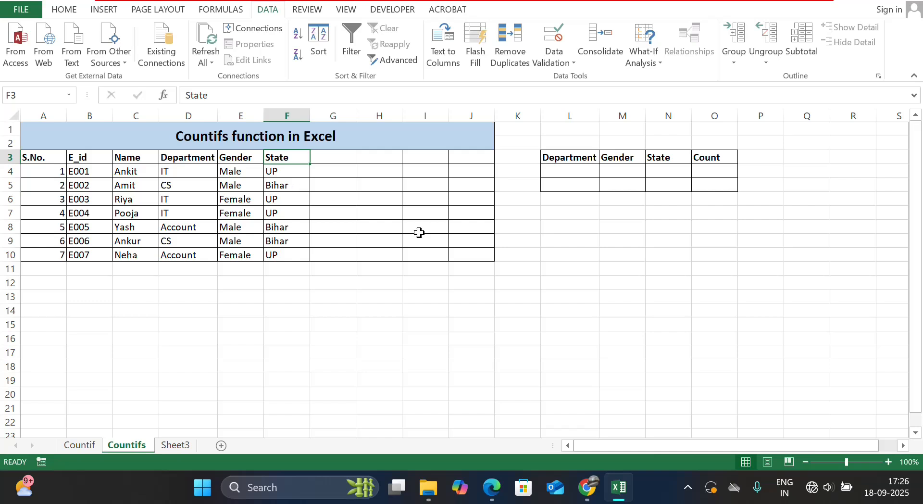
Examine the choices offered by the Department, Gender and State criteria lists in L4, M4 and N4.
click(561, 173)
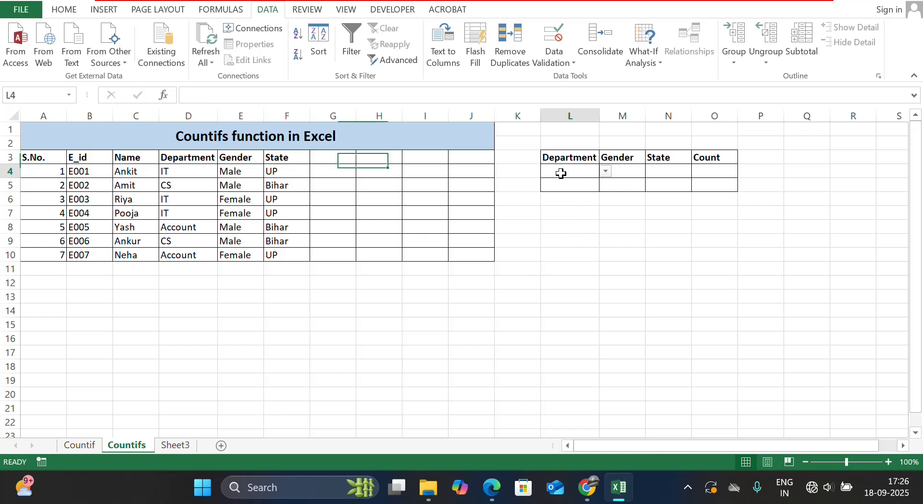
click(607, 172)
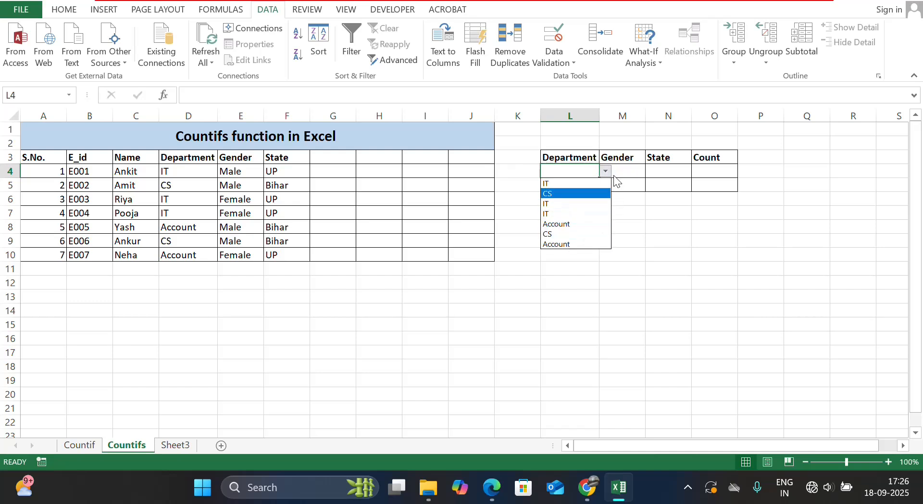
click(623, 168)
click(622, 169)
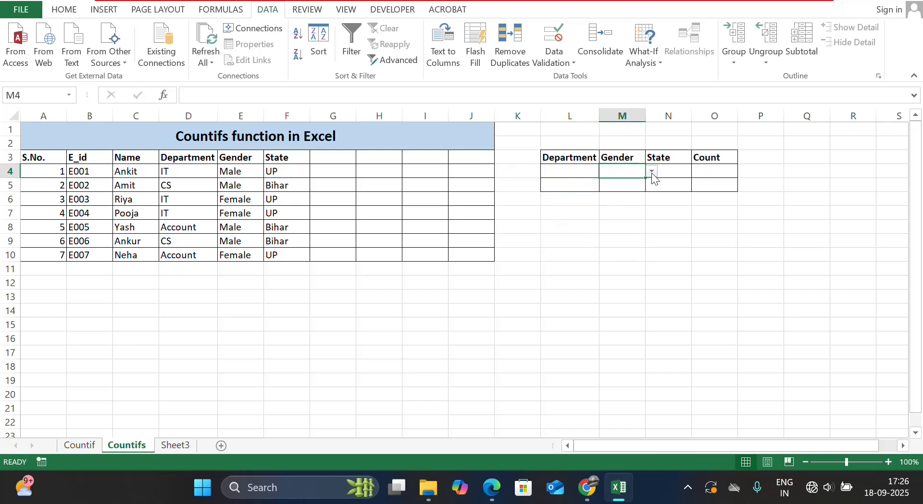
click(651, 172)
click(679, 168)
click(676, 165)
click(695, 172)
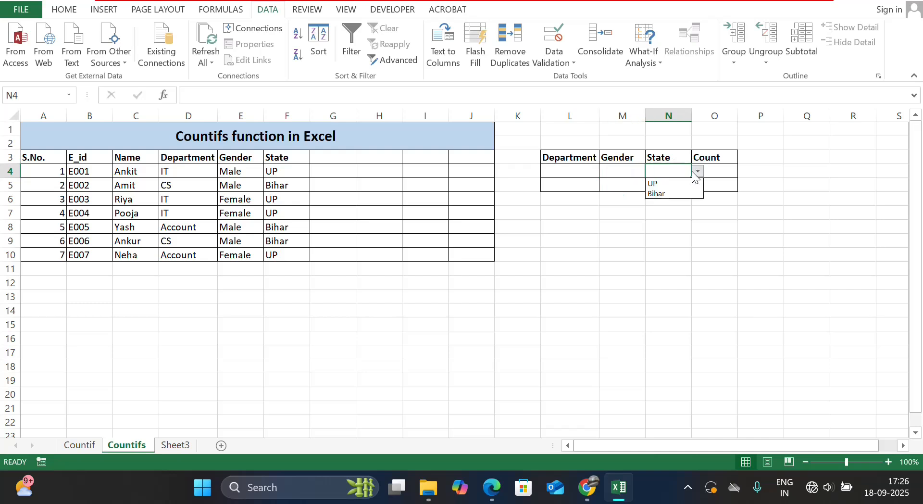
click(696, 173)
click(720, 173)
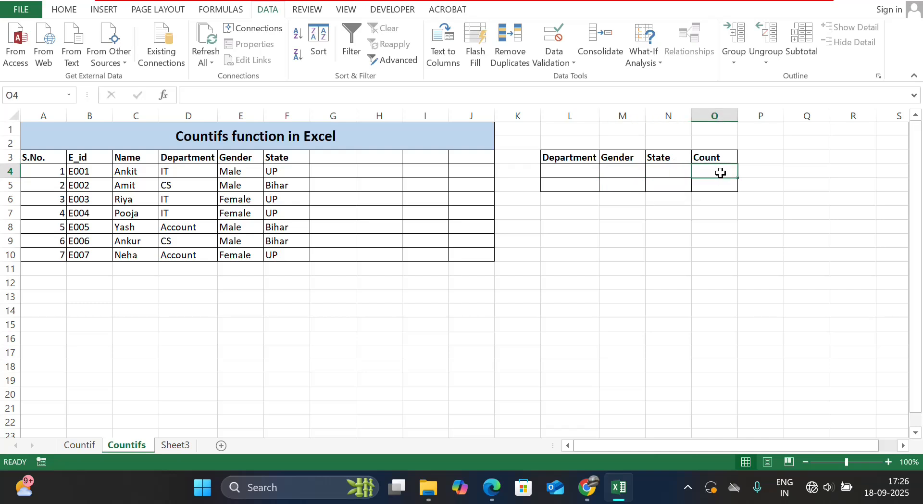
text(=)
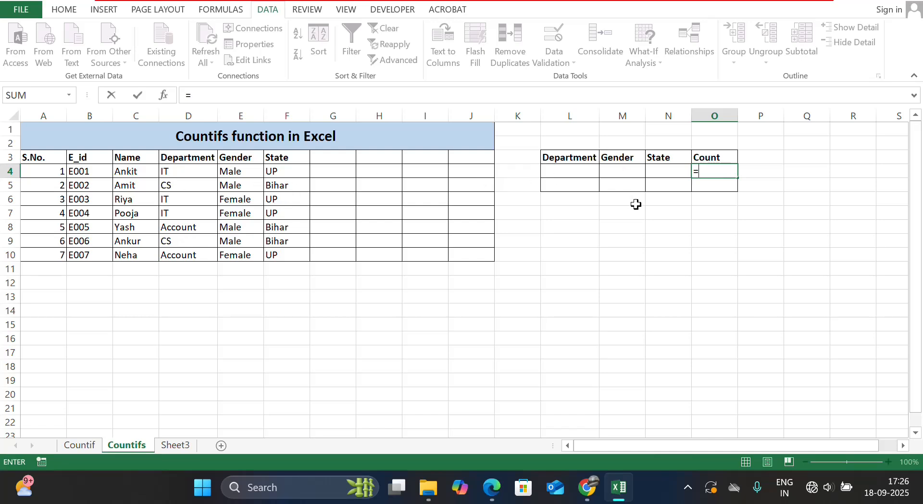
click(723, 159)
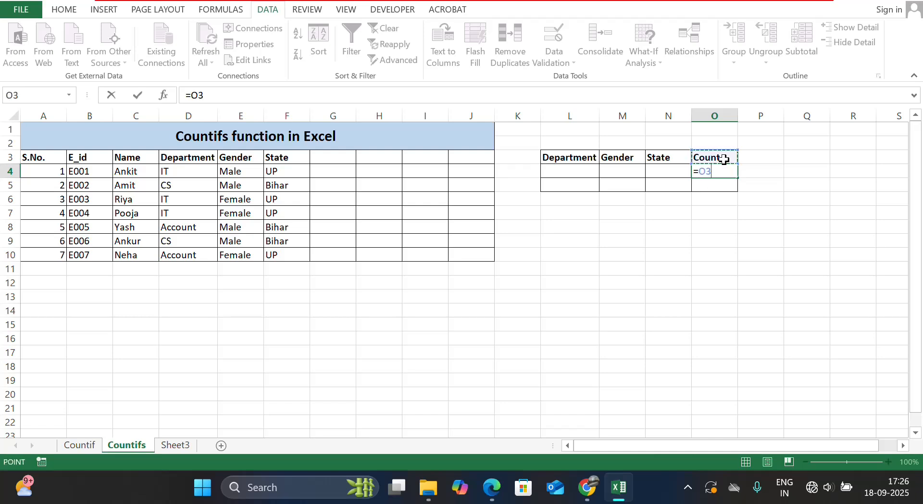
key(BackSpace)
key(BackSpace)
key(BackSpace)
Rename the heading in O3 to Countifs.
click(724, 159)
key(F2)
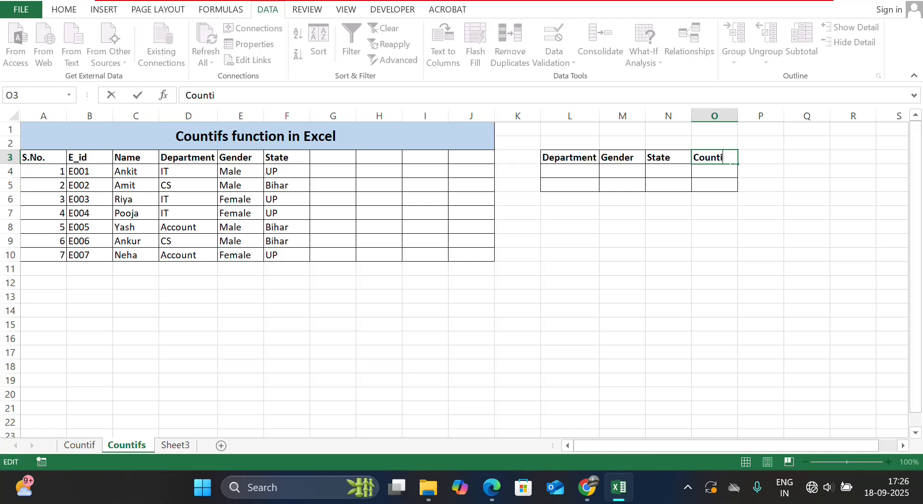
text(ifs)
key(Return)
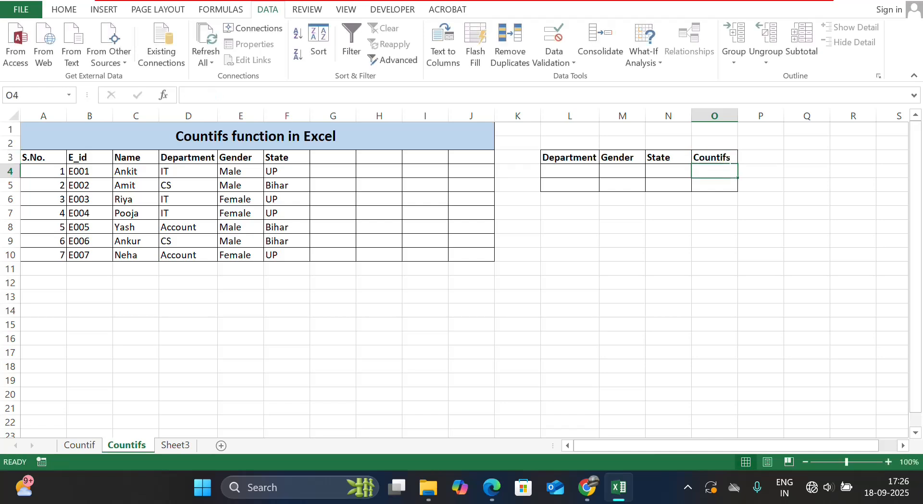
Begin a COUNTIFS formula in O4 with the department range D4:D10 and its criterion cell L4.
text(=count)
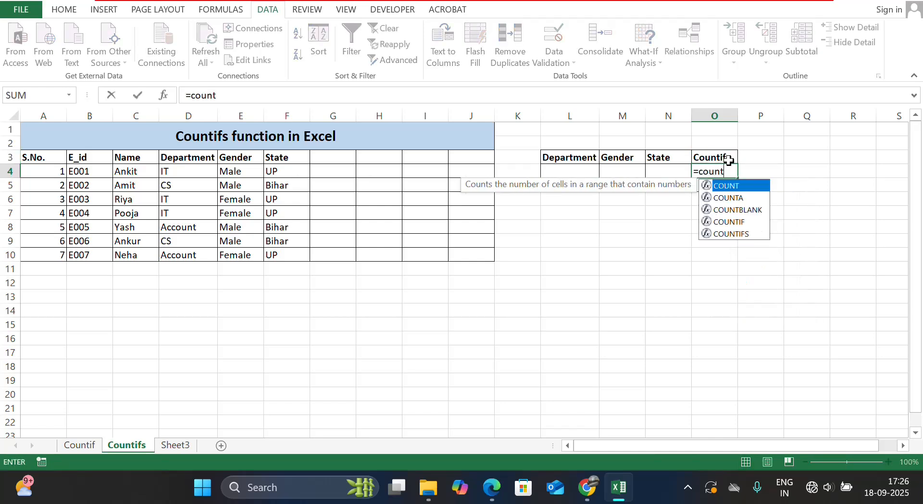
text(if)
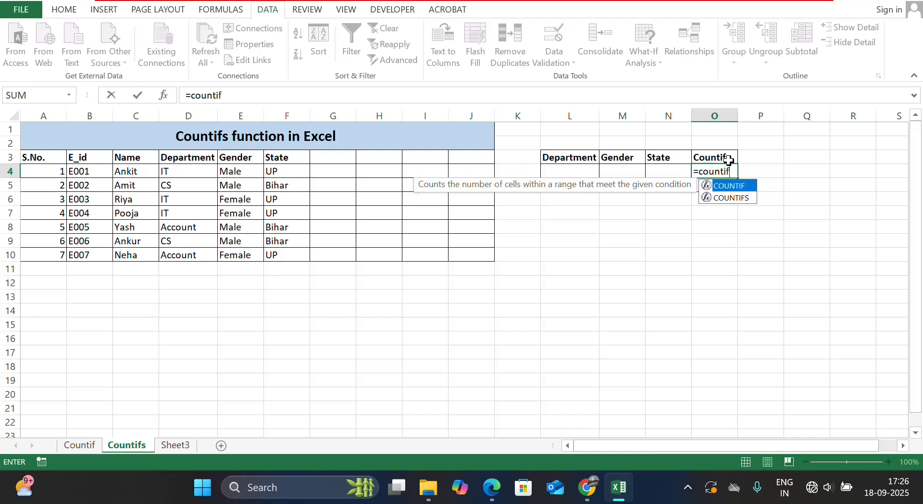
key(Down)
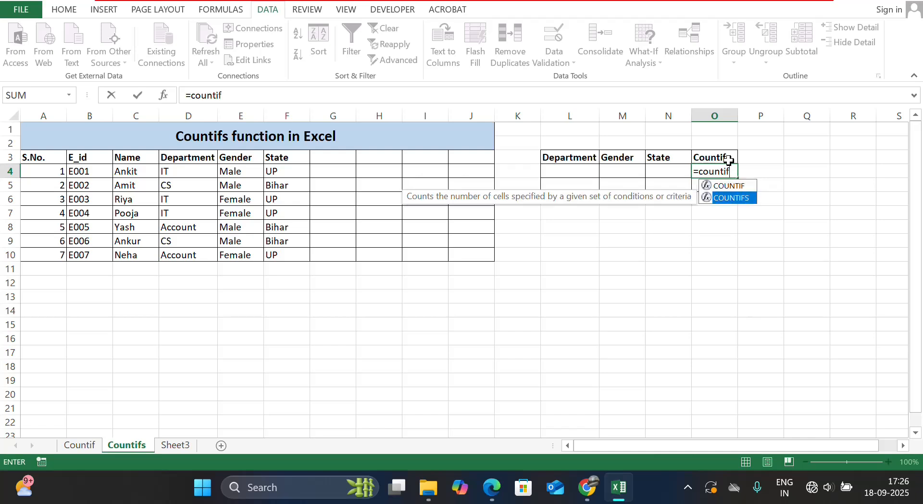
key(Tab)
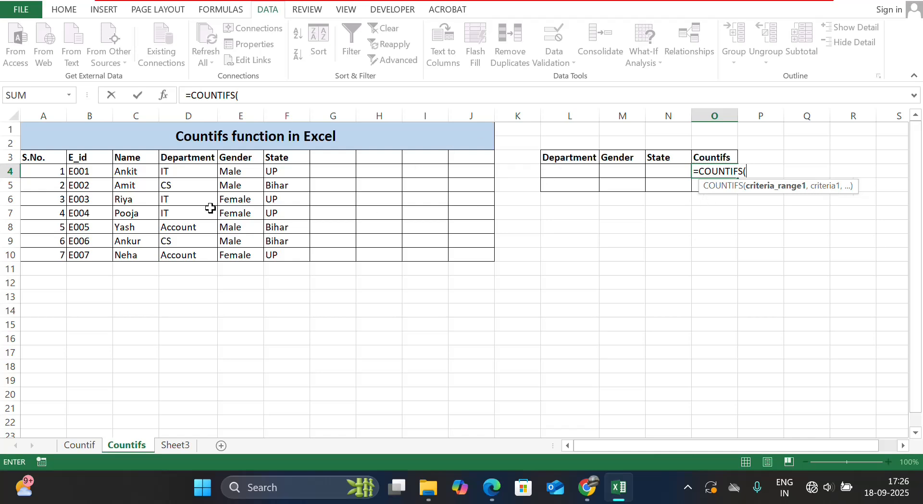
drag(187, 171, 183, 255)
text(,)
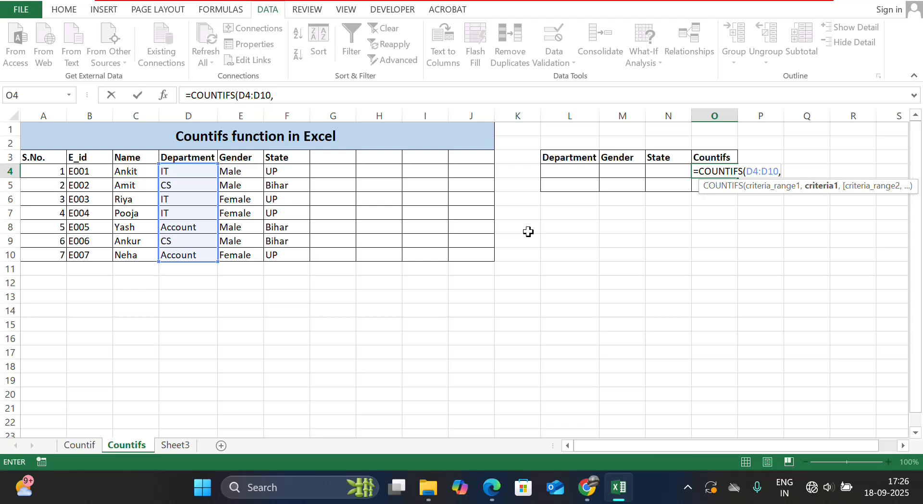
click(573, 170)
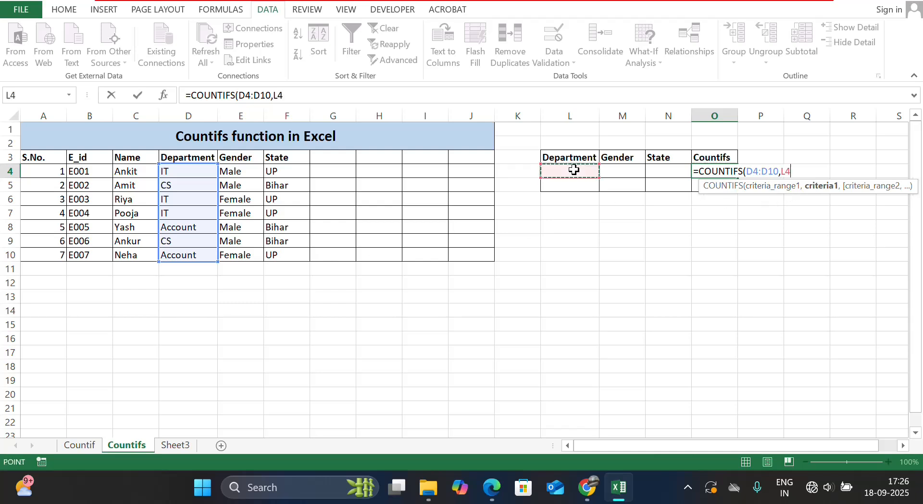
text(,)
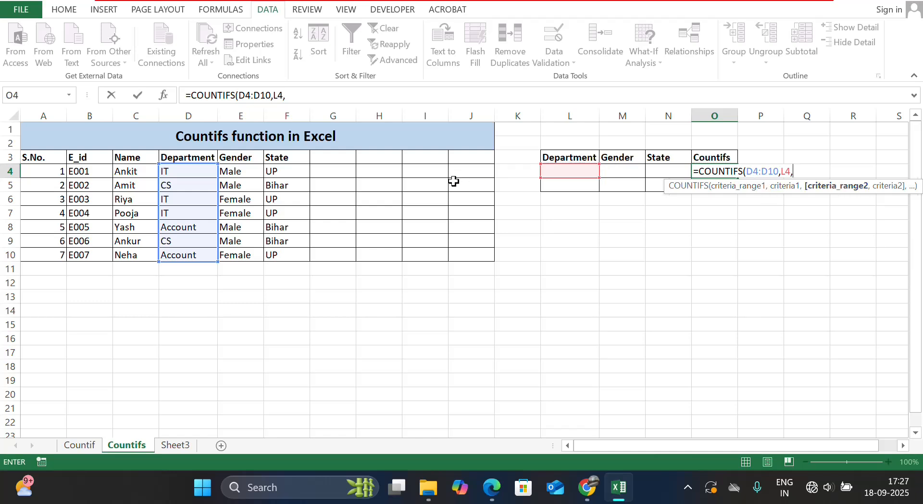
Add the gender range E4:E10 and its criterion cell M4 to the COUNTIFS formula.
drag(237, 170, 236, 250)
text(,)
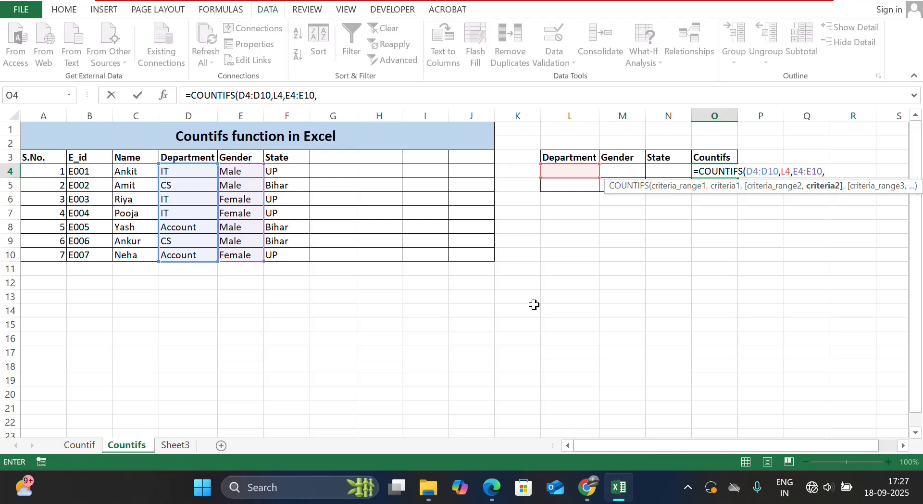
click(628, 169)
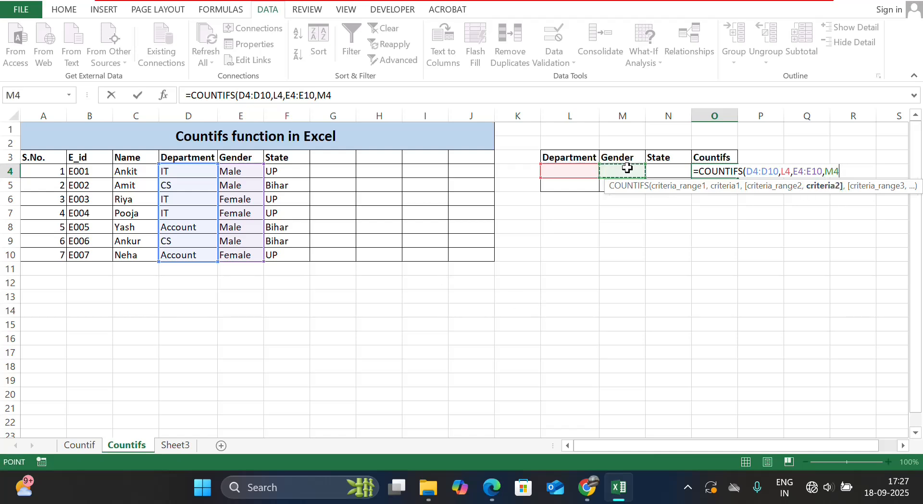
text(,)
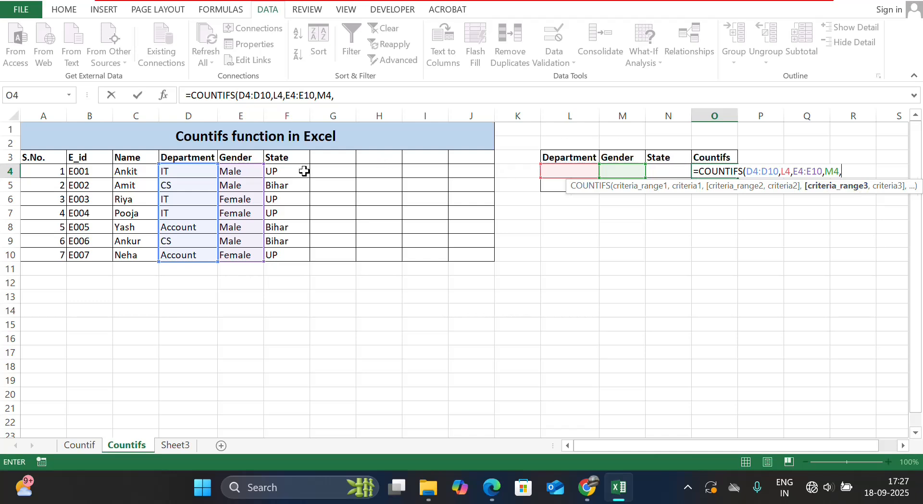
Complete the COUNTIFS formula in O4 with the state range F4:F10 and its criterion cell N4.
drag(297, 171, 290, 255)
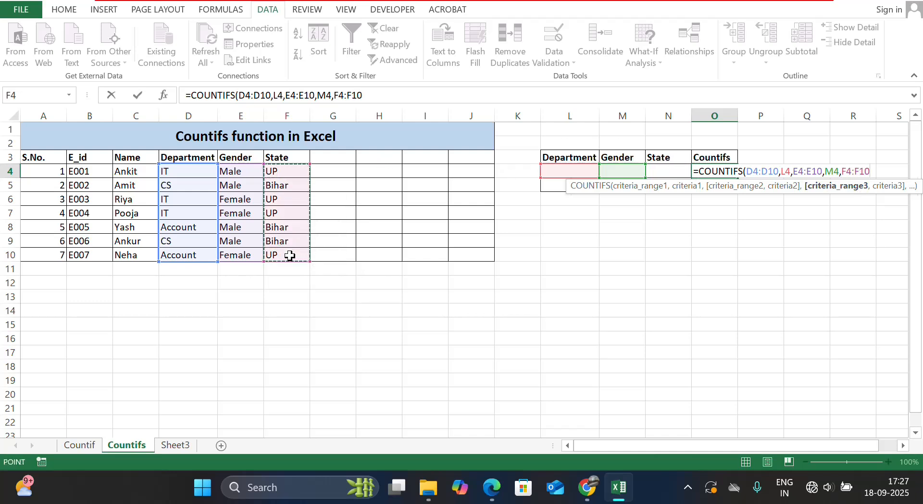
text(,)
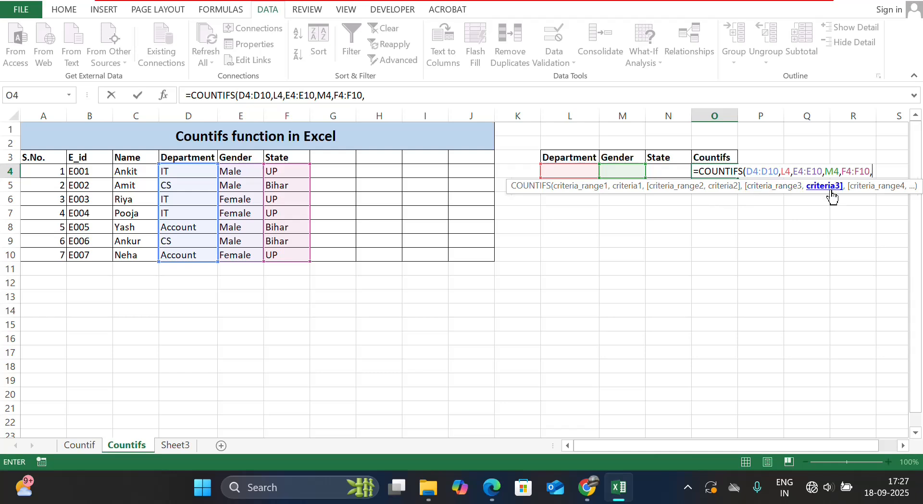
click(668, 170)
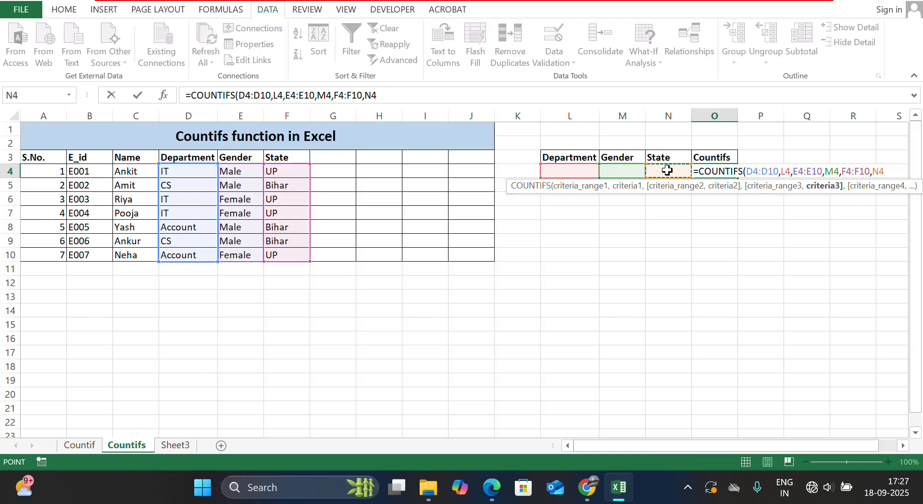
text())
key(Return)
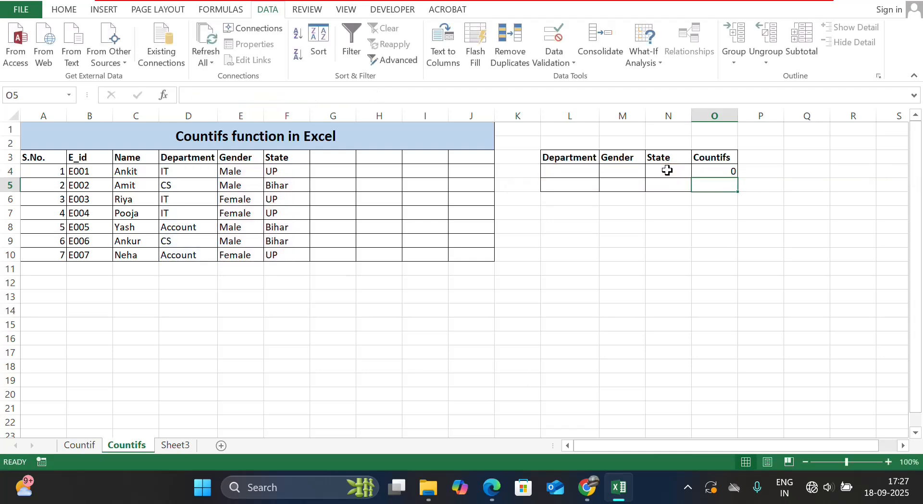
click(714, 175)
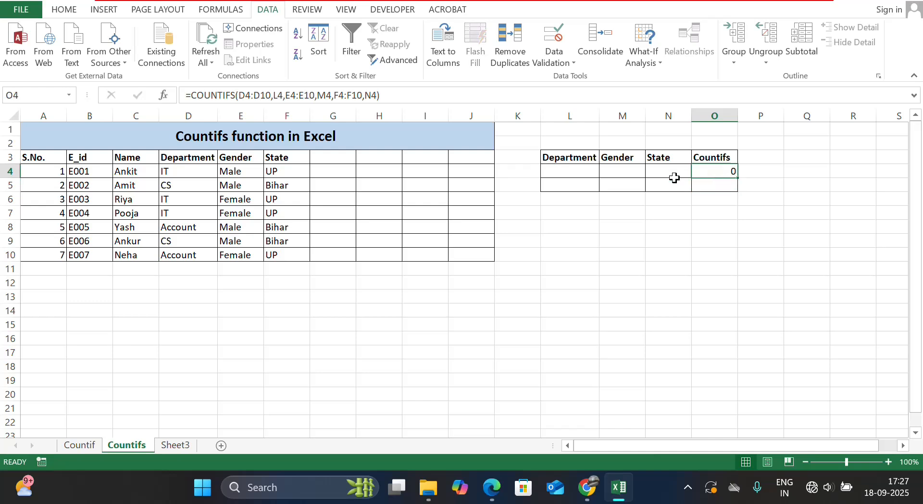
Choose IT, Male and UP as the department, gender and state criteria in L4:N4 from their lists.
click(576, 173)
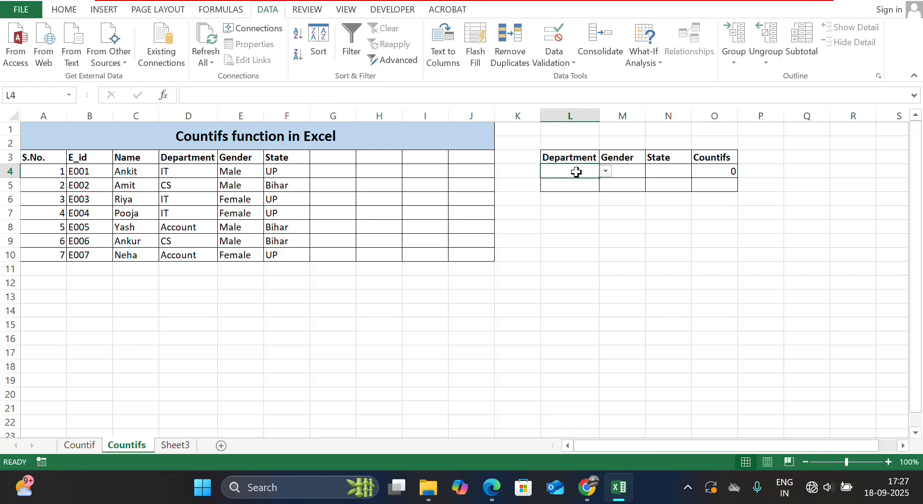
click(605, 172)
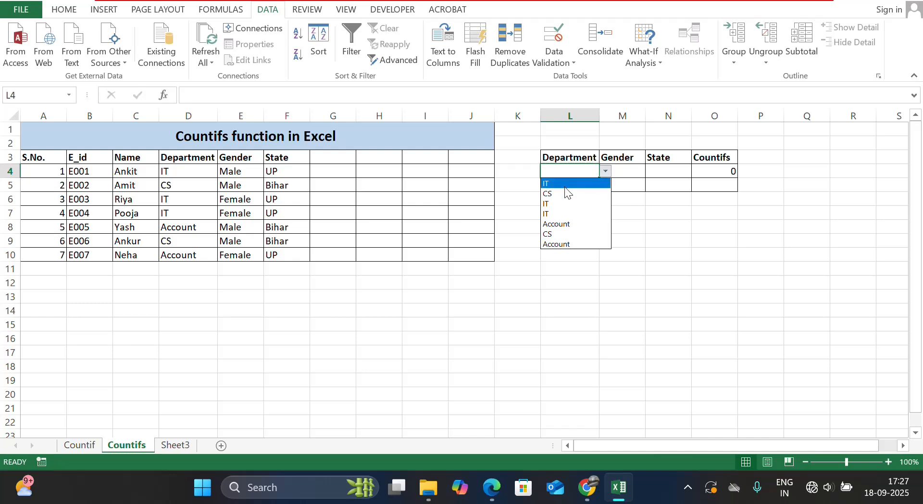
click(567, 184)
click(624, 172)
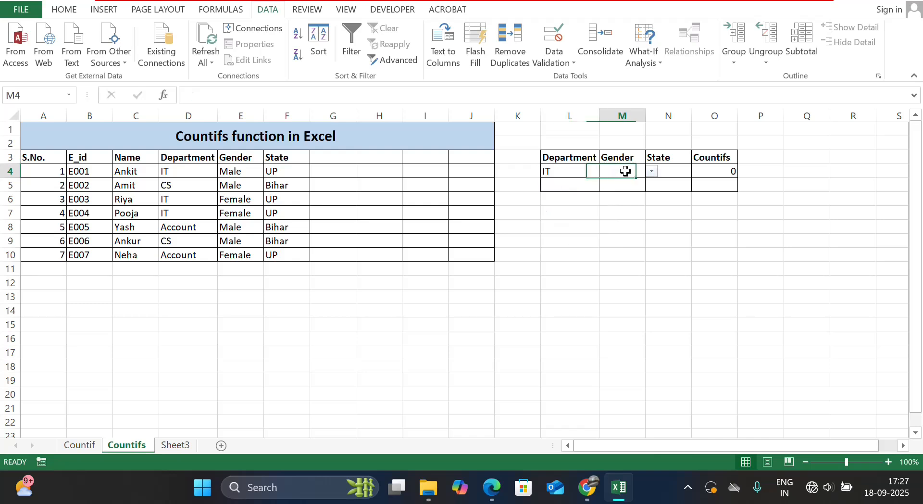
click(651, 171)
click(630, 180)
click(666, 172)
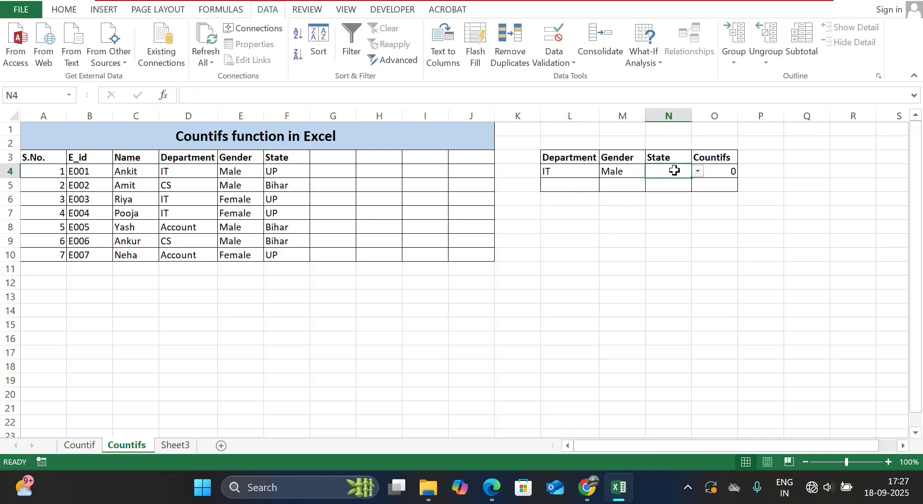
click(696, 171)
click(674, 182)
Switch the department criterion in L4 to CS and the state criterion in N4 to Bihar.
click(582, 172)
click(605, 171)
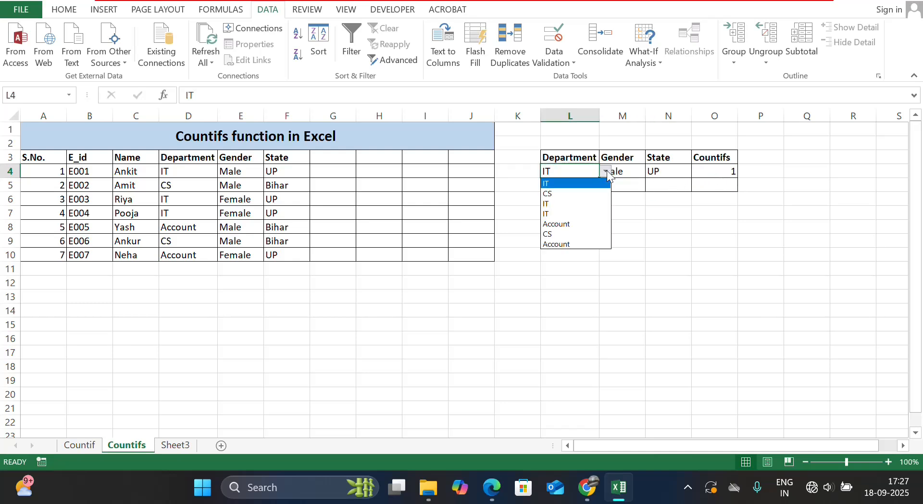
click(579, 192)
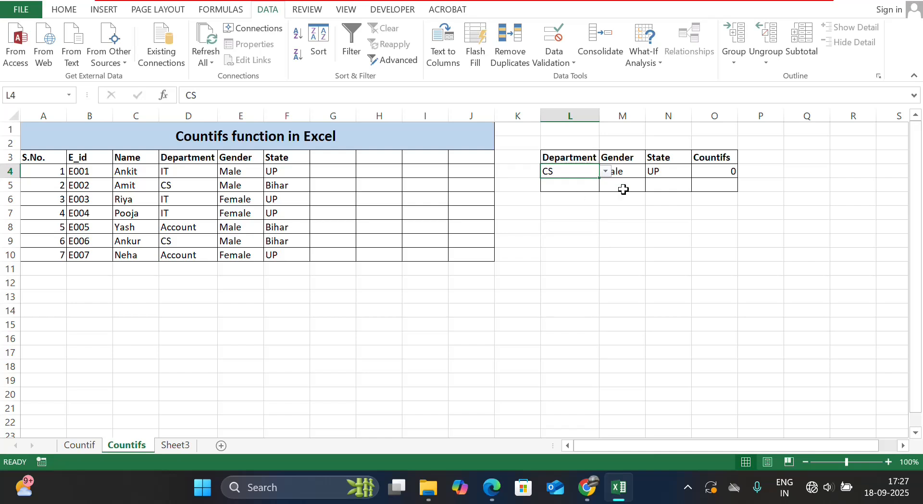
click(675, 187)
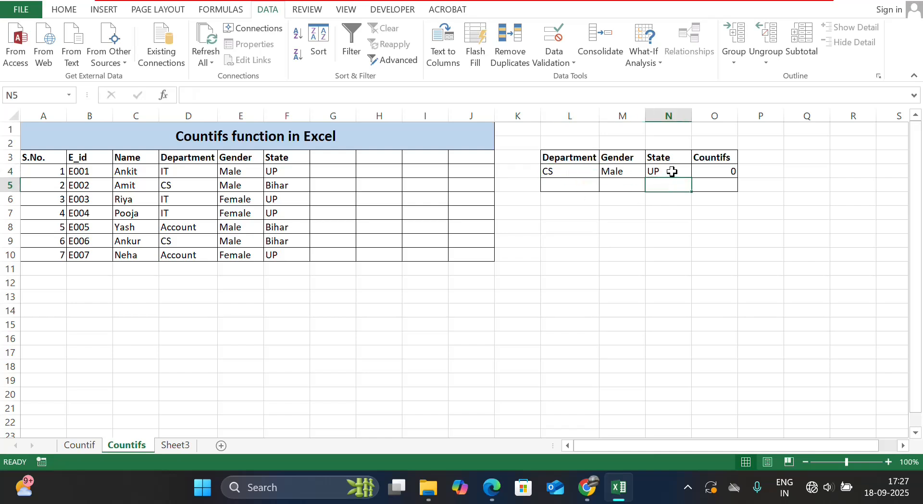
click(671, 172)
click(698, 171)
click(667, 195)
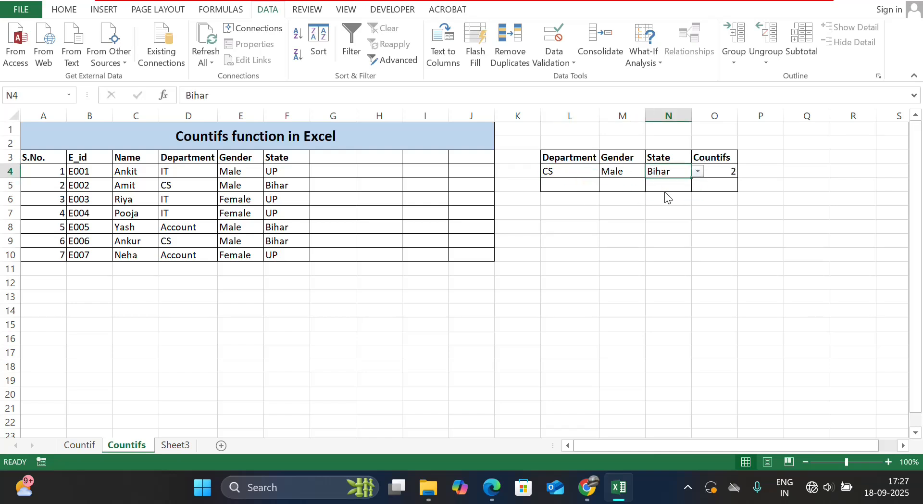
Switch the gender criterion in M4 to Female using its list.
click(619, 171)
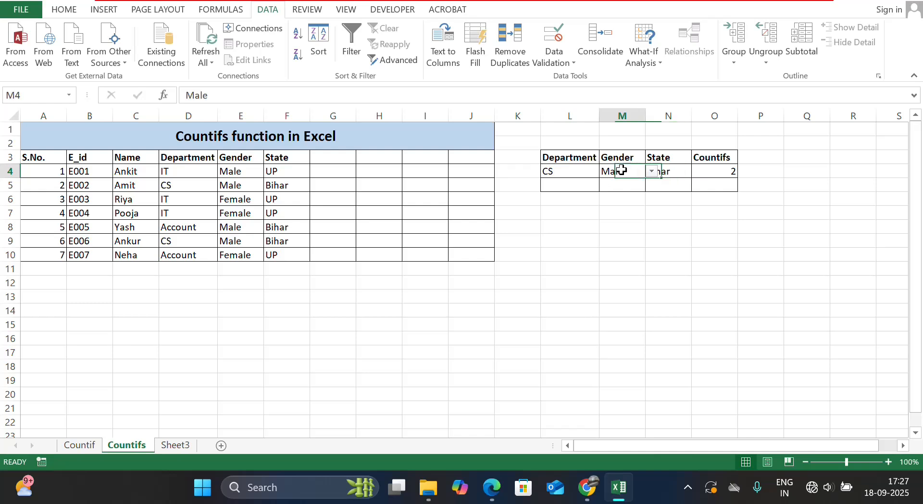
click(652, 174)
click(633, 193)
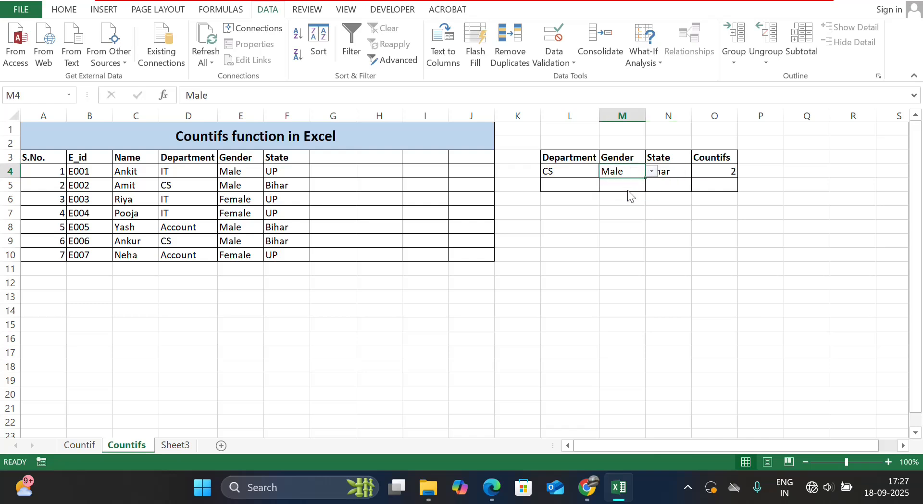
click(693, 191)
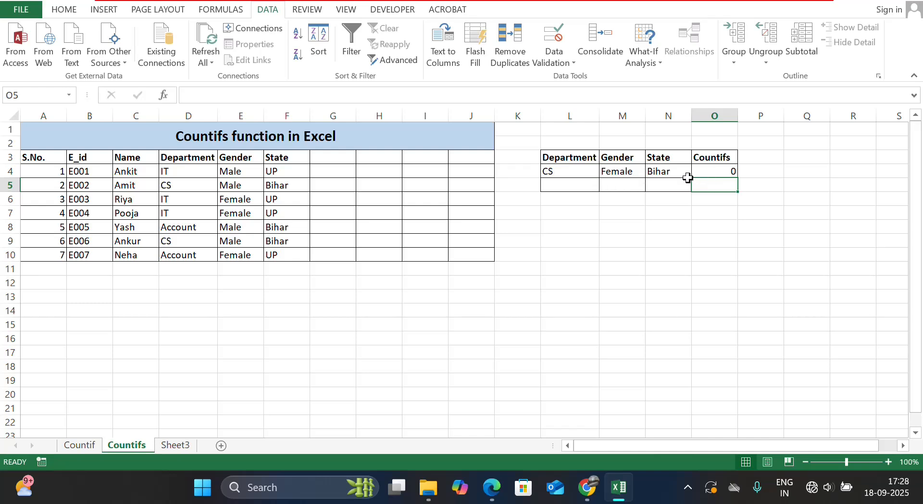
Switch the department criterion in L4 to Account for the COUNTIFS formula in O4.
click(704, 168)
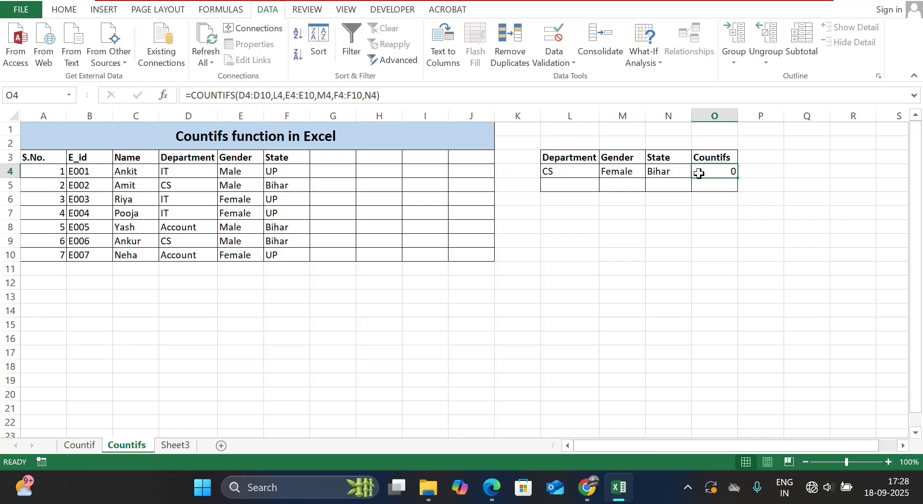
click(556, 174)
click(606, 172)
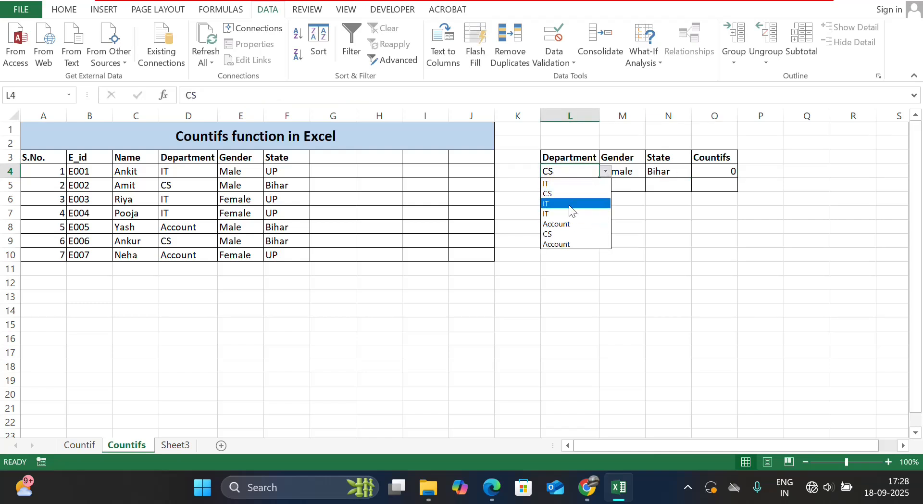
click(565, 222)
click(617, 184)
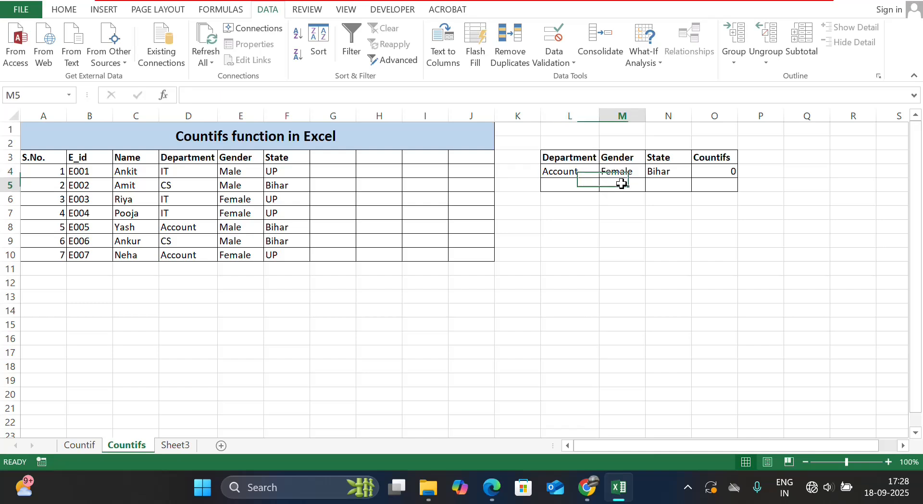
Keep Female as the gender criterion, switch the state criterion in N4 to UP, and check the count in O4.
click(620, 172)
click(652, 171)
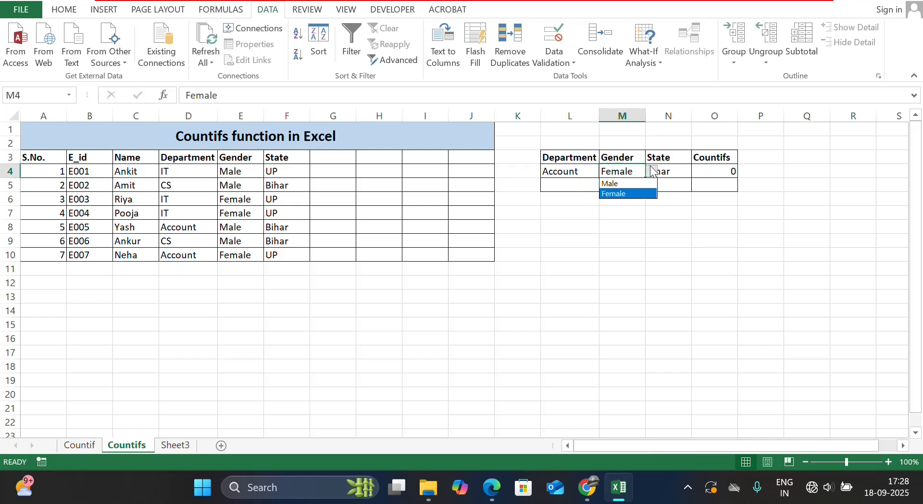
key(Escape)
click(674, 172)
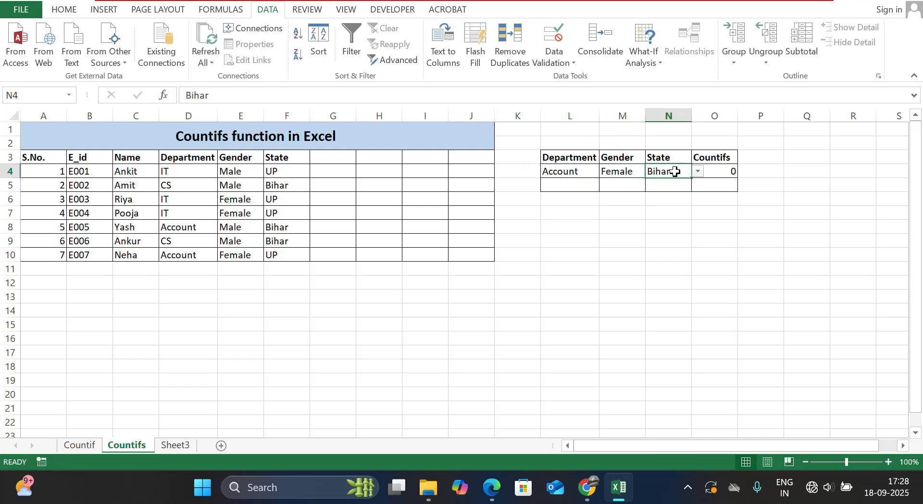
click(698, 171)
click(676, 184)
click(728, 173)
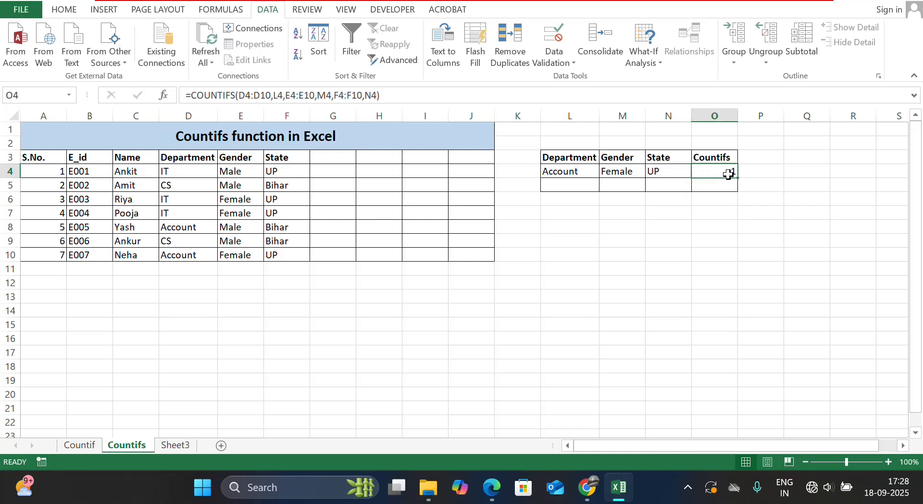
Switch the gender criterion in M4 to Male using its list.
click(611, 173)
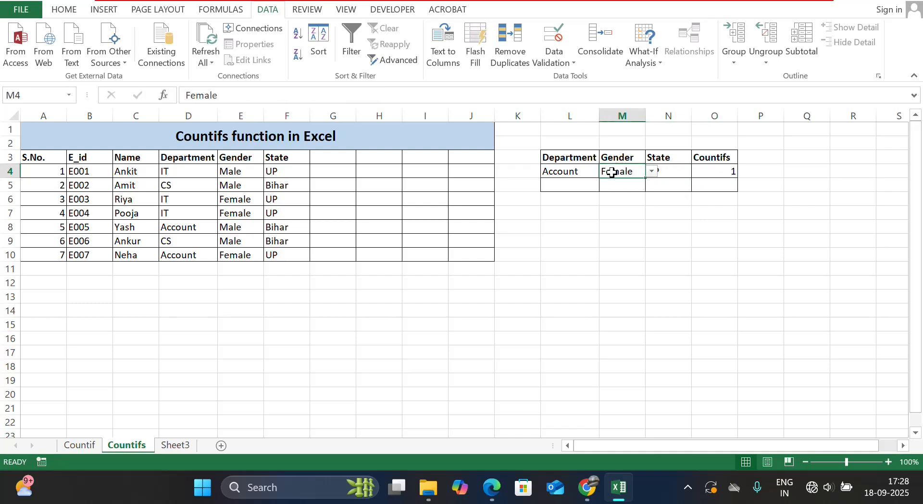
click(651, 171)
click(627, 184)
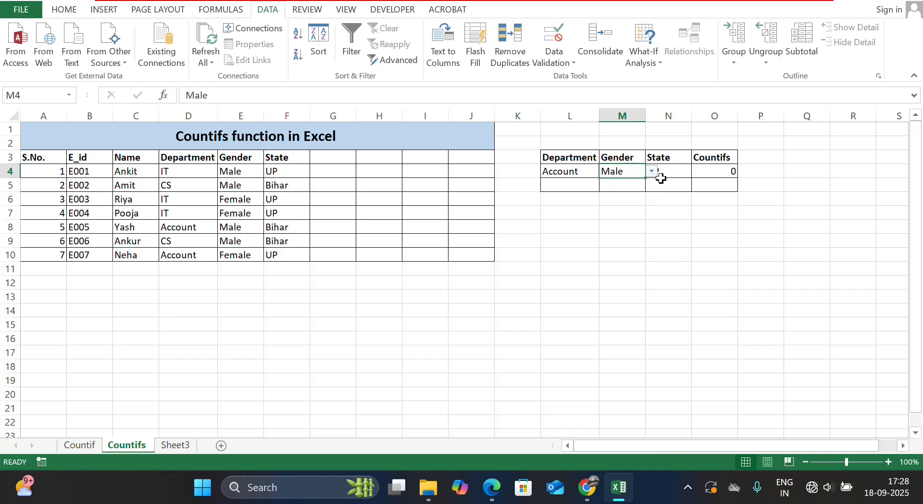
click(725, 185)
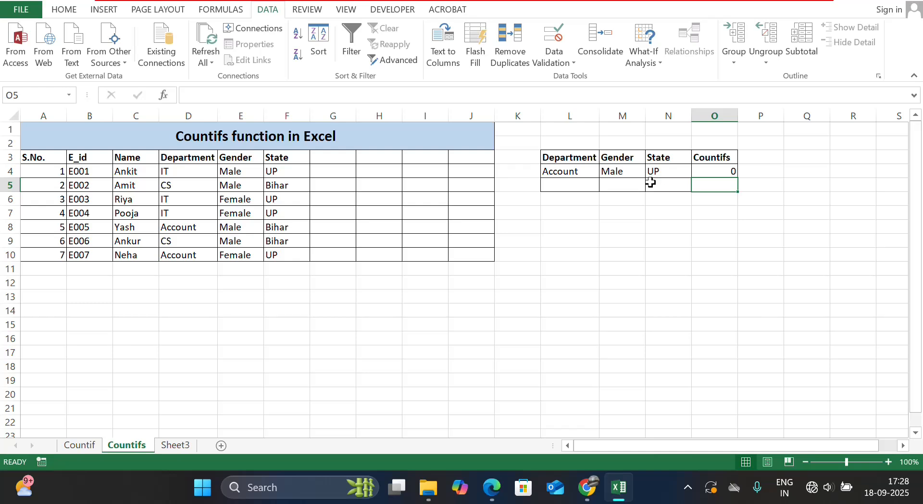
Review the department, gender and state criteria in L4:N4 and the COUNTIFS formula in O4.
click(565, 159)
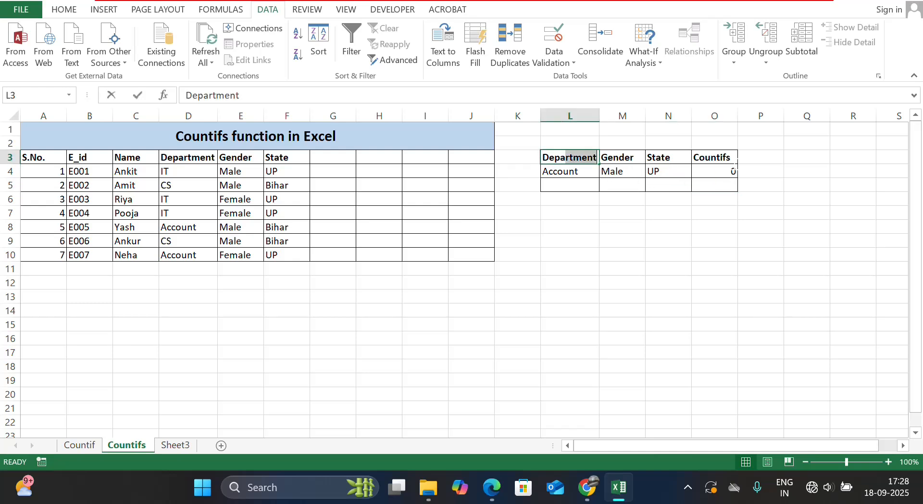
click(697, 188)
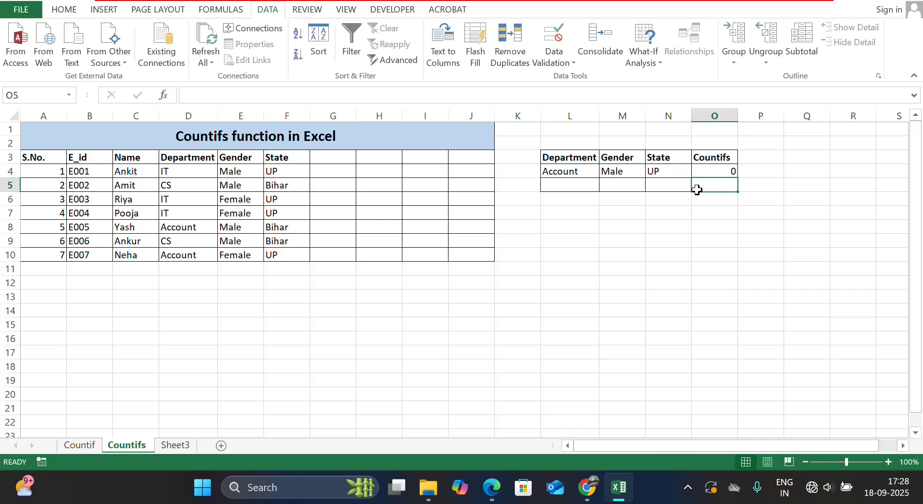
click(581, 171)
click(606, 174)
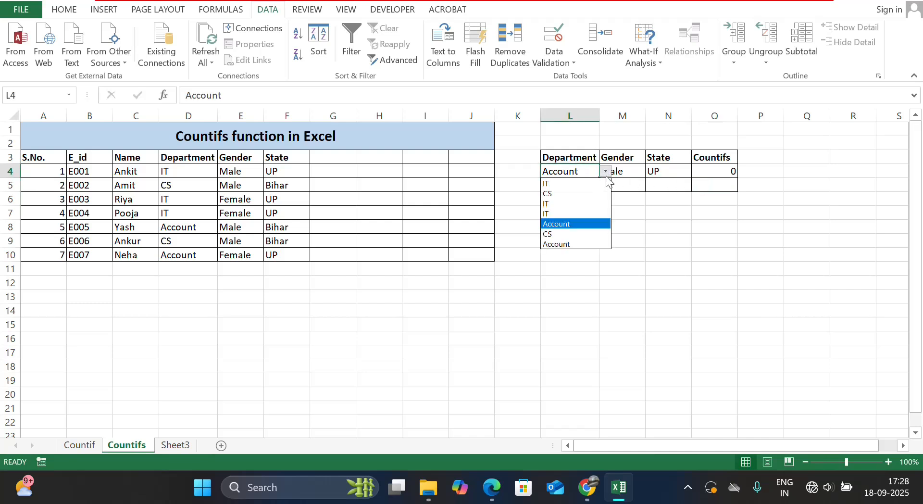
click(632, 181)
click(630, 173)
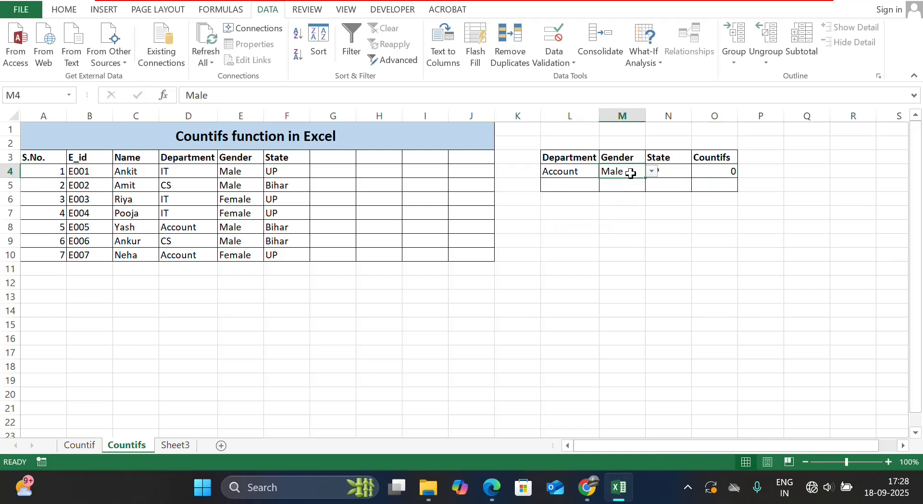
click(672, 179)
click(713, 171)
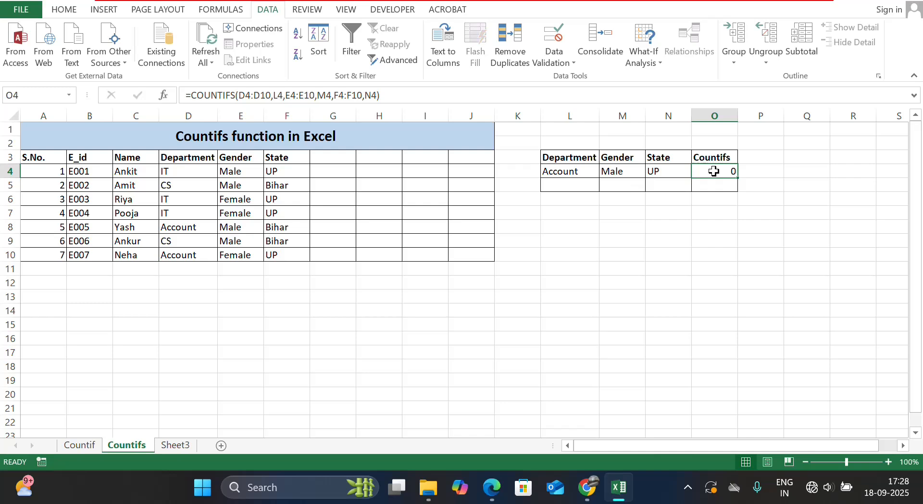